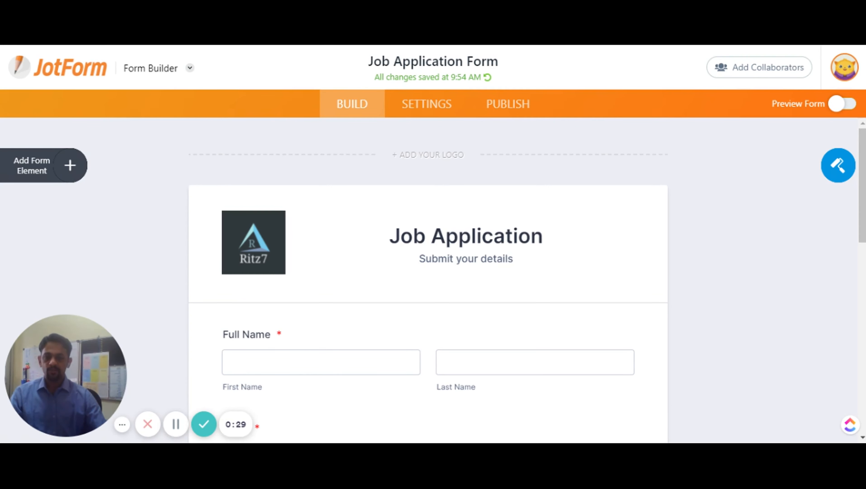
# - Examine the form header's heading image settings and its general heading text, size and alignment settings
pyautogui.scroll(-3, 379, 248)
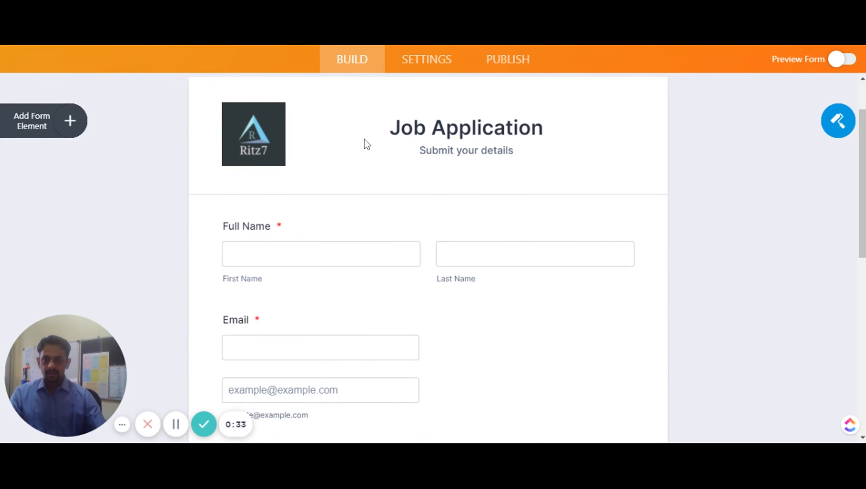
pyautogui.click(367, 144)
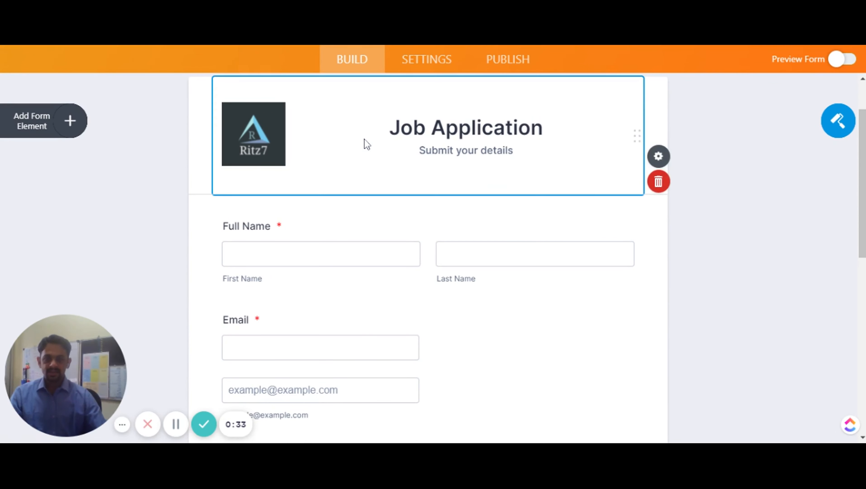
pyautogui.click(659, 157)
pyautogui.click(801, 127)
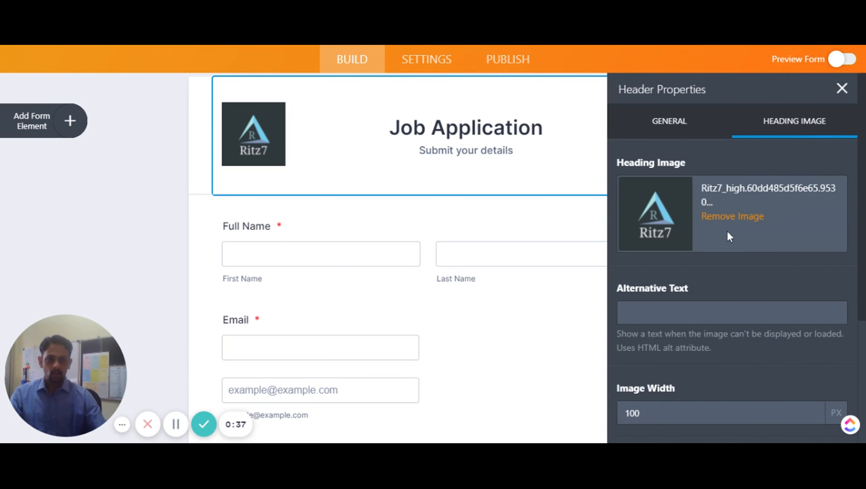
pyautogui.click(680, 135)
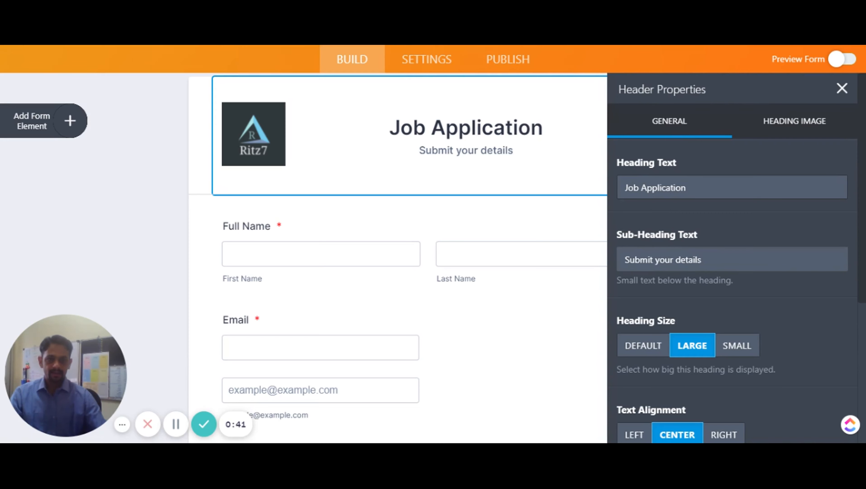
pyautogui.click(843, 89)
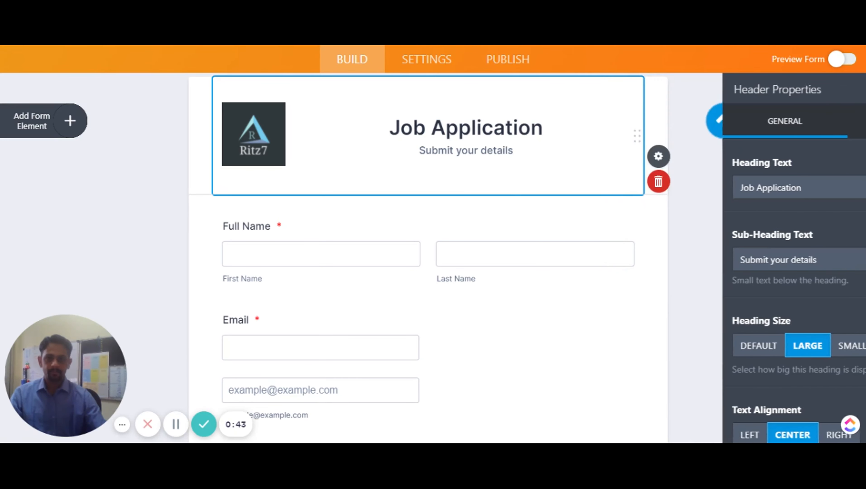
# - Turn the Full Name field's Middle Name option on and back off
pyautogui.click(417, 254)
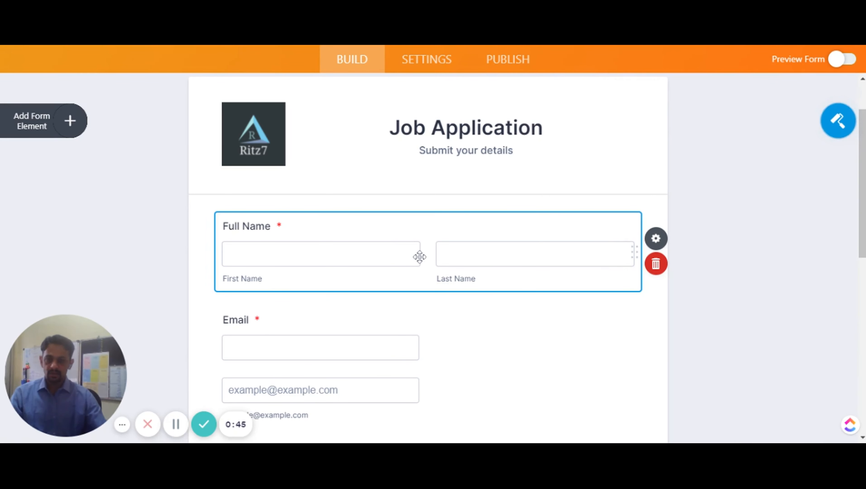
pyautogui.click(656, 238)
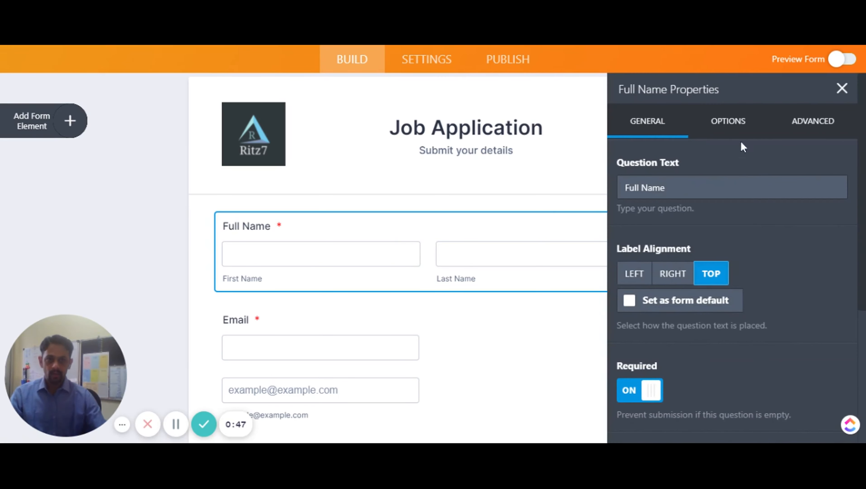
pyautogui.click(744, 123)
pyautogui.click(664, 188)
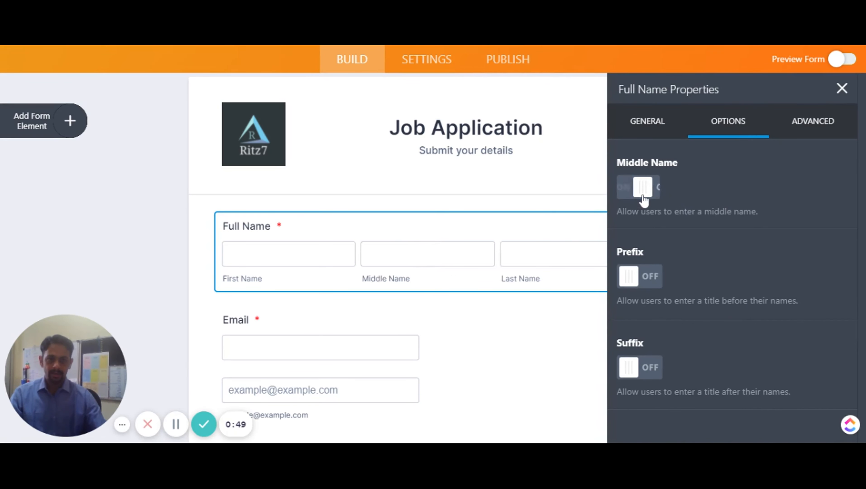
pyautogui.click(627, 188)
pyautogui.click(839, 94)
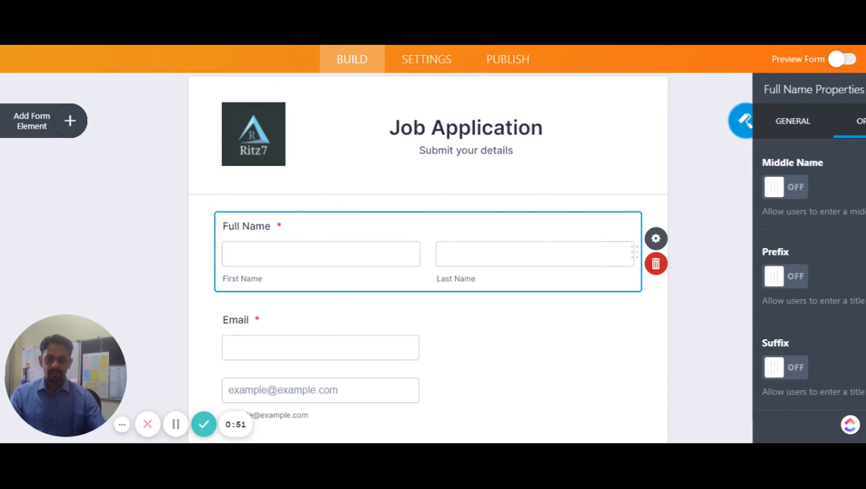
# - Examine the general properties of the Email field, including its label alignment and Required setting
pyautogui.scroll(-2, 408, 294)
pyautogui.click(407, 303)
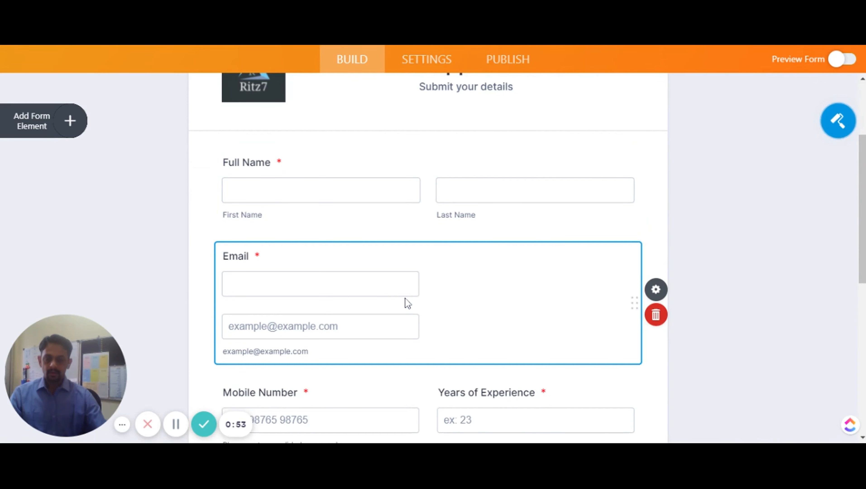
pyautogui.click(655, 291)
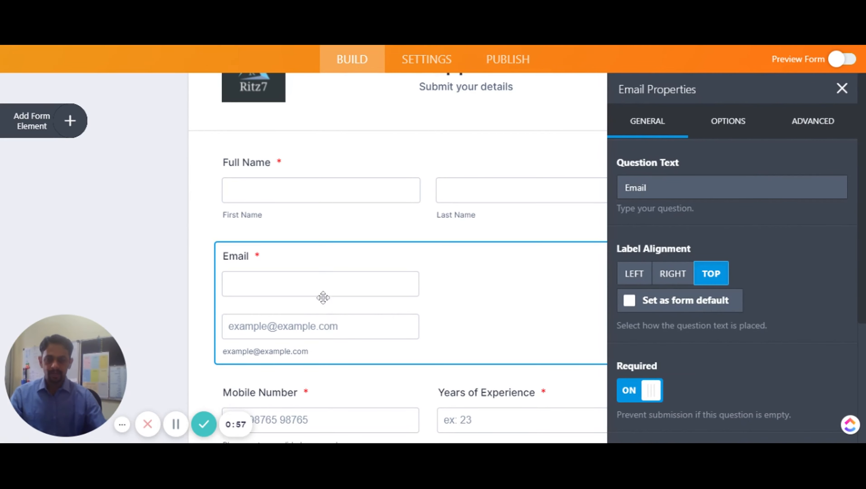
pyautogui.click(842, 89)
# - Examine the Mobile Number field's country code and input mask options
pyautogui.scroll(-4, 339, 314)
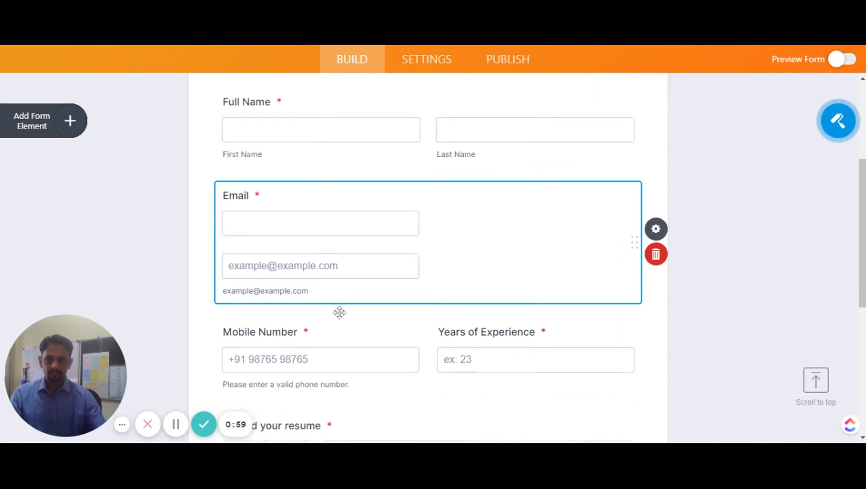
pyautogui.click(321, 290)
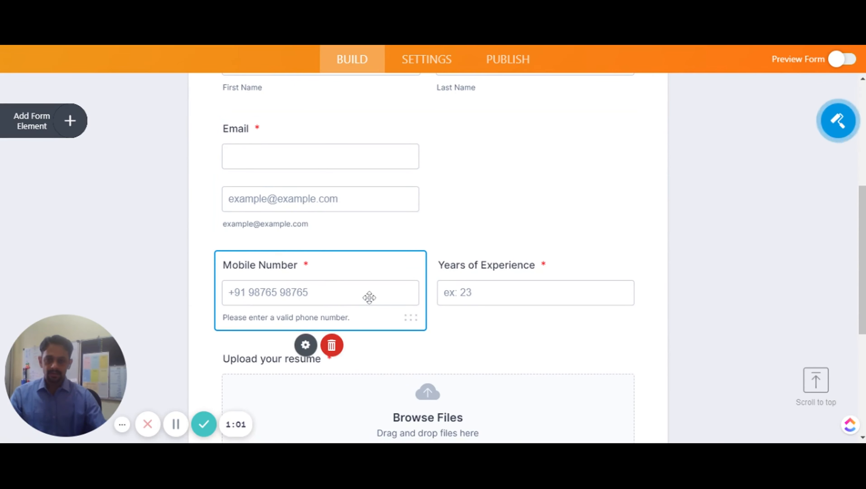
pyautogui.click(308, 349)
pyautogui.click(729, 124)
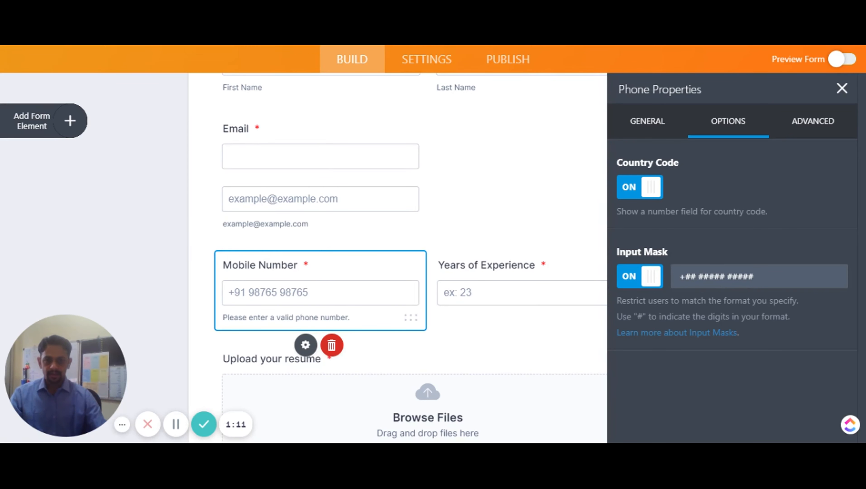
pyautogui.click(842, 88)
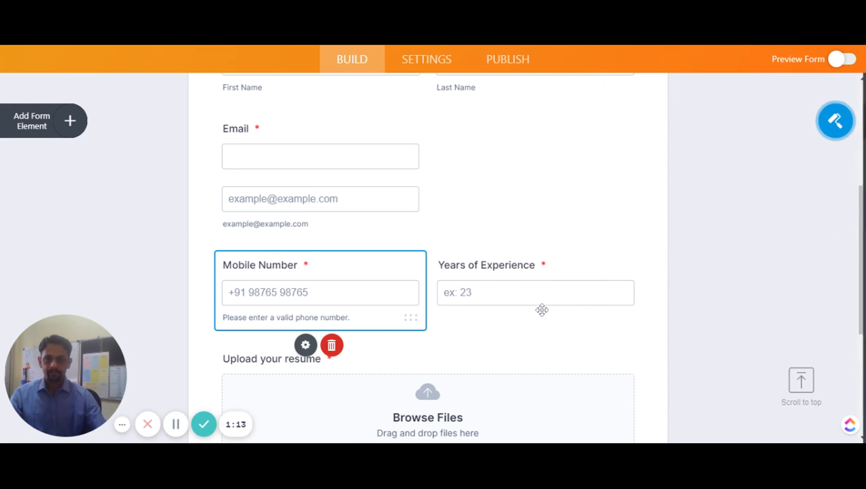
# - Examine the Years of Experience field's width and entry limit options, and select the Upload your resume field
pyautogui.click(529, 280)
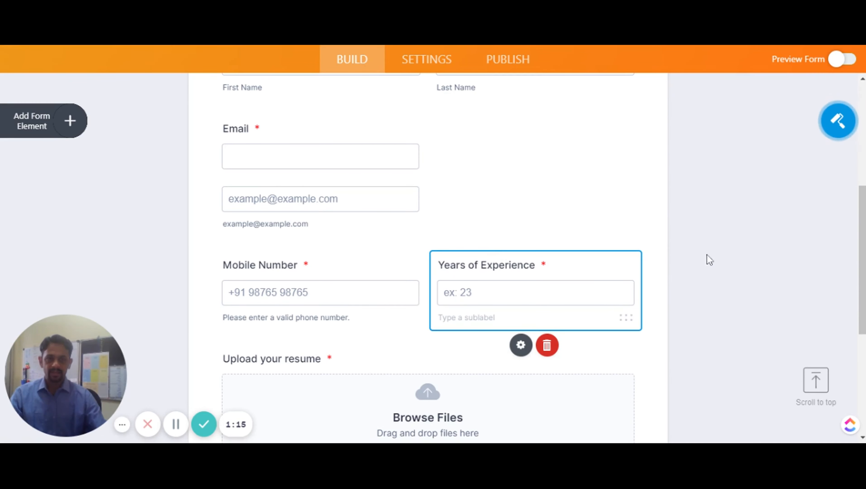
pyautogui.click(521, 345)
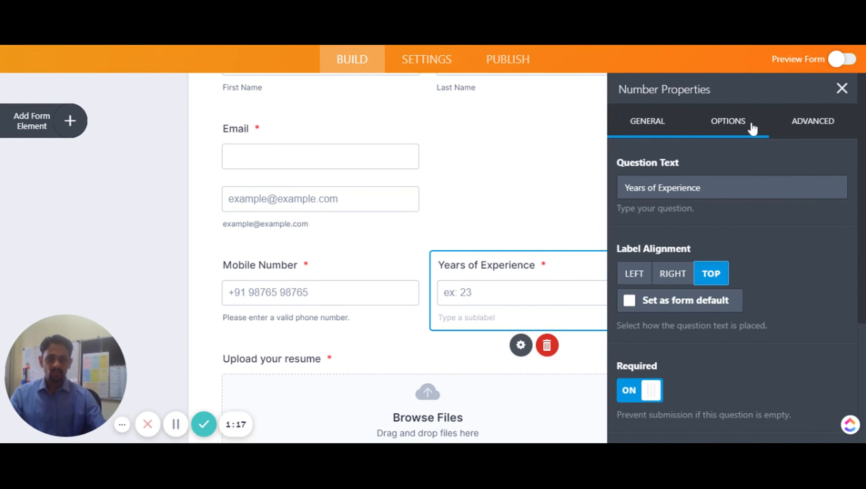
pyautogui.click(750, 125)
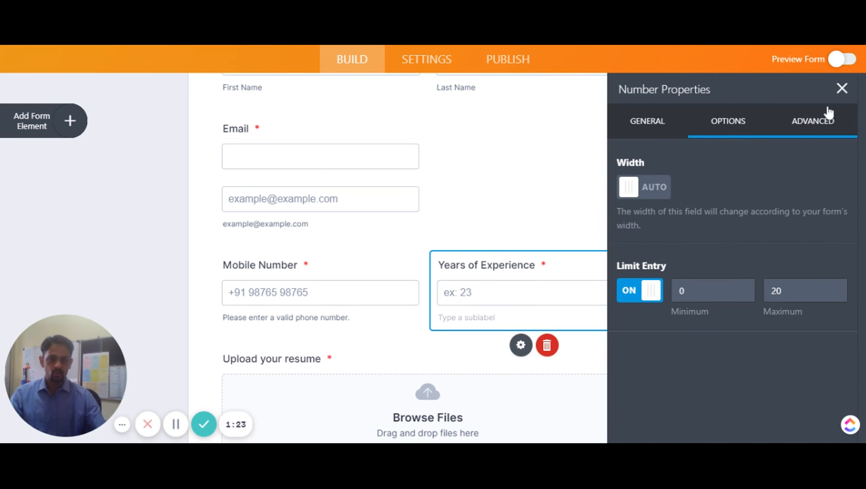
pyautogui.click(843, 89)
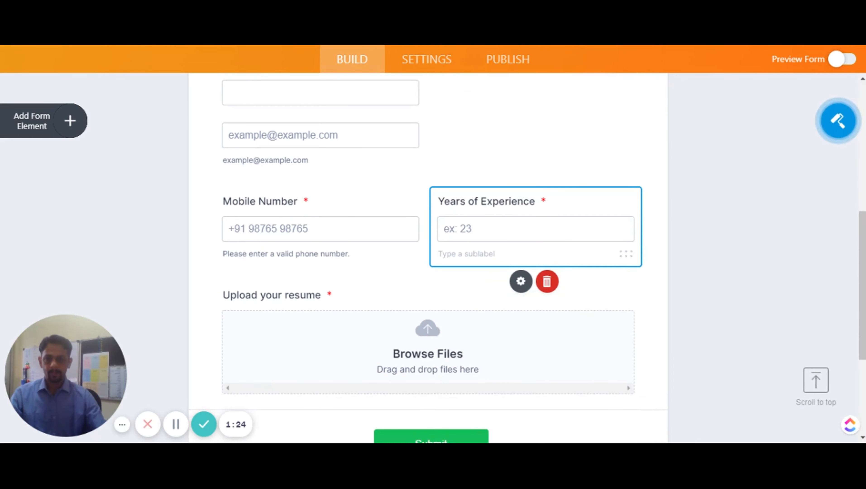
pyautogui.click(366, 343)
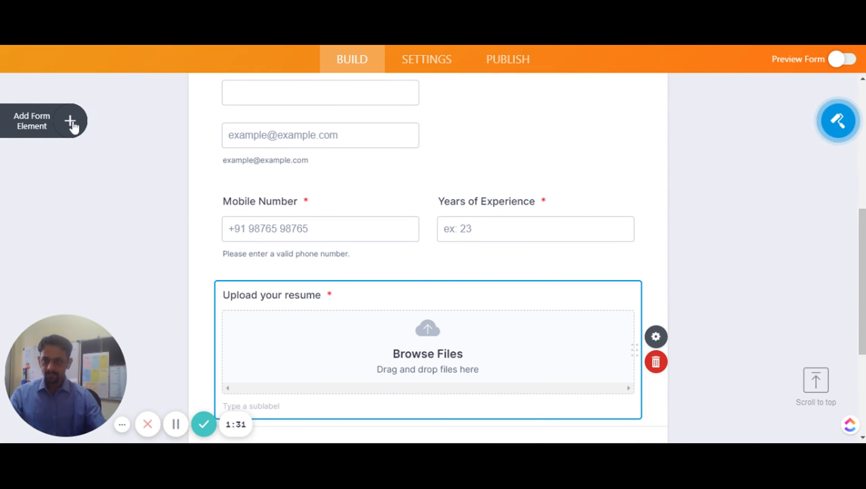
# - Add an Address element to the form between the Mobile Number and Years of Experience fields
pyautogui.click(70, 122)
pyautogui.scroll(-2, 74, 223)
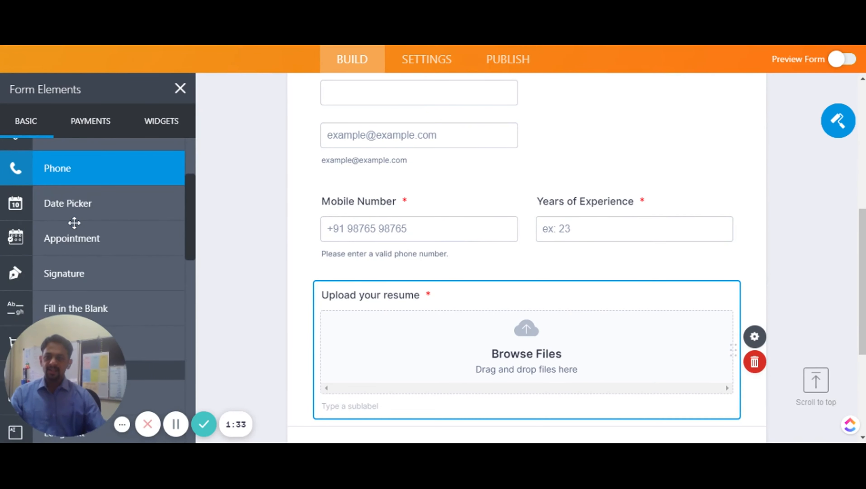
pyautogui.scroll(2, 73, 223)
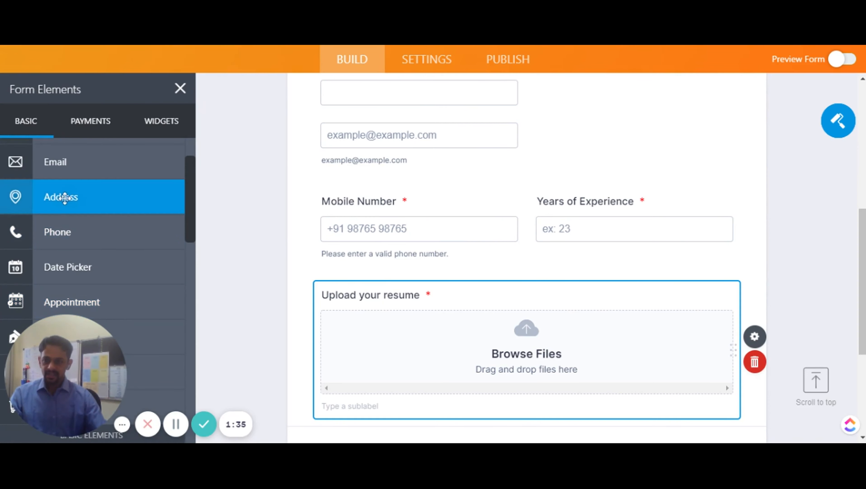
pyautogui.scroll(-2, 64, 267)
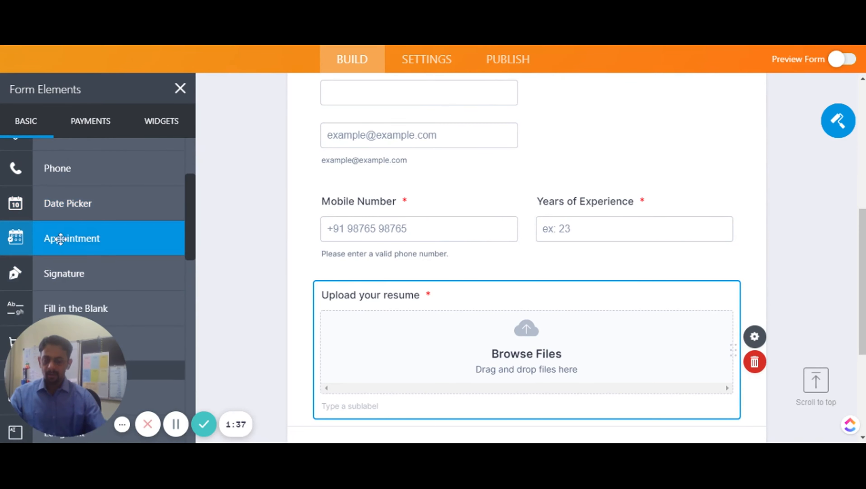
pyautogui.scroll(2, 76, 269)
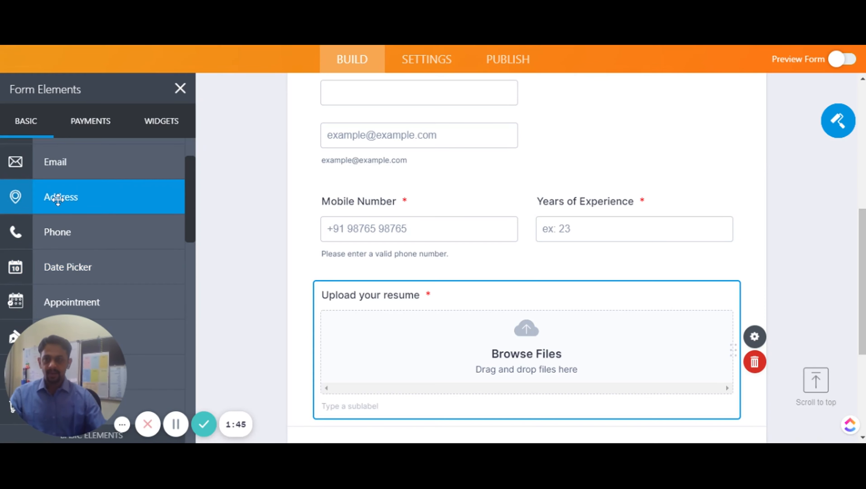
pyautogui.moveTo(163, 212); pyautogui.dragTo(378, 297)
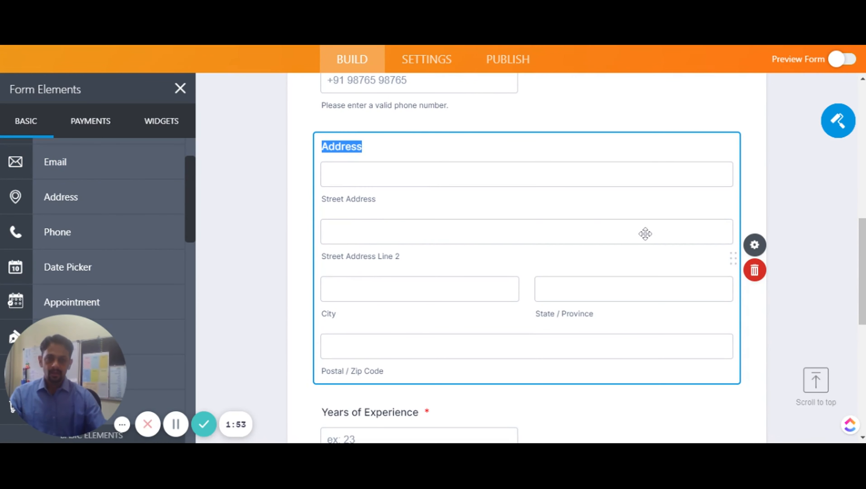
# - Open the new Address field's general properties and bring up its Required setting
pyautogui.click(751, 246)
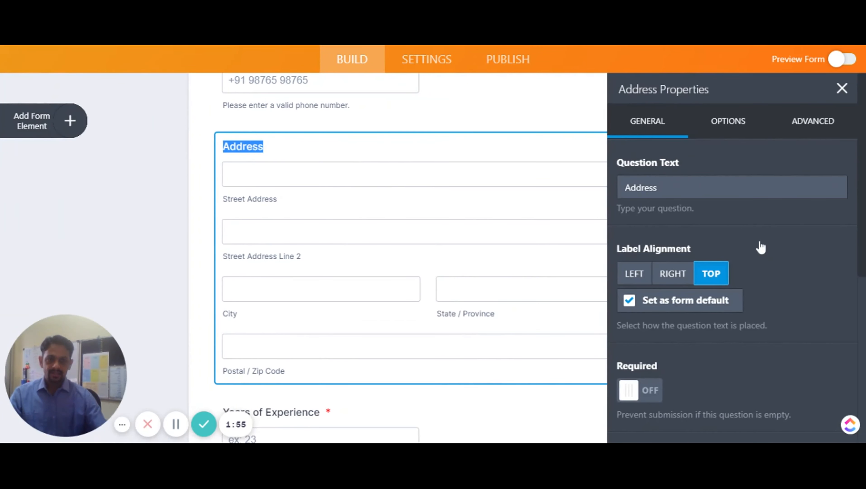
pyautogui.scroll(-2, 762, 242)
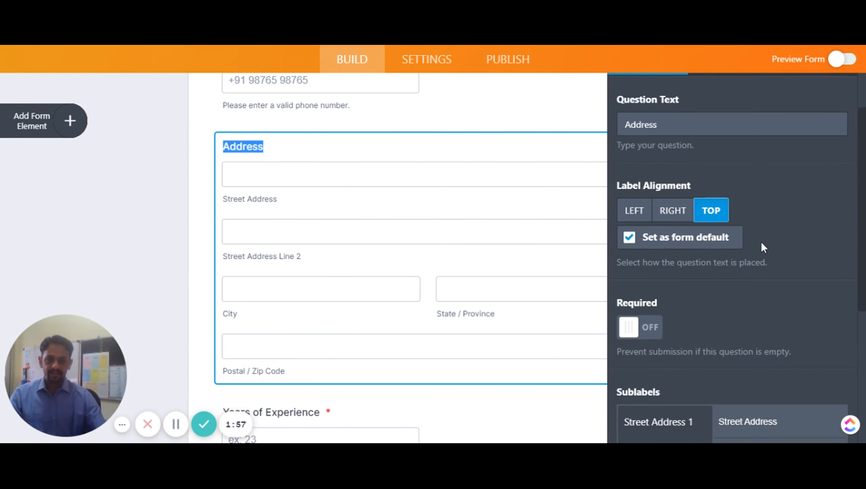
pyautogui.scroll(-2, 762, 242)
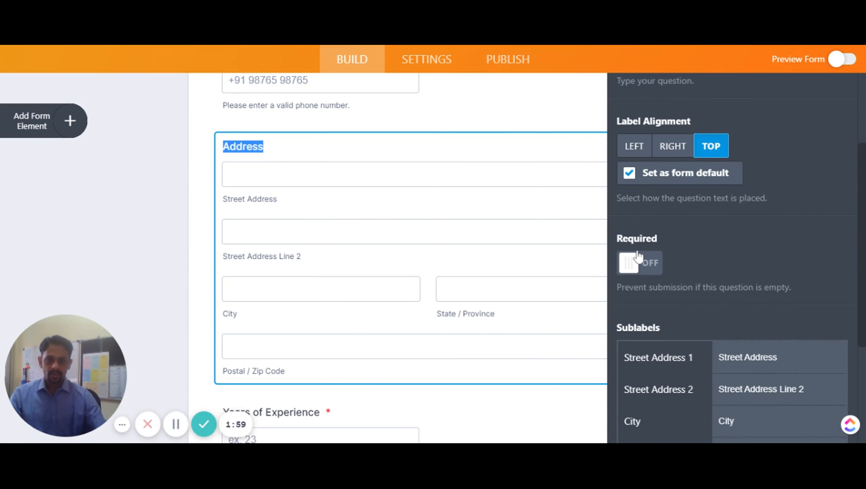
# - Turn the Address field's Required setting on and back off
pyautogui.click(651, 269)
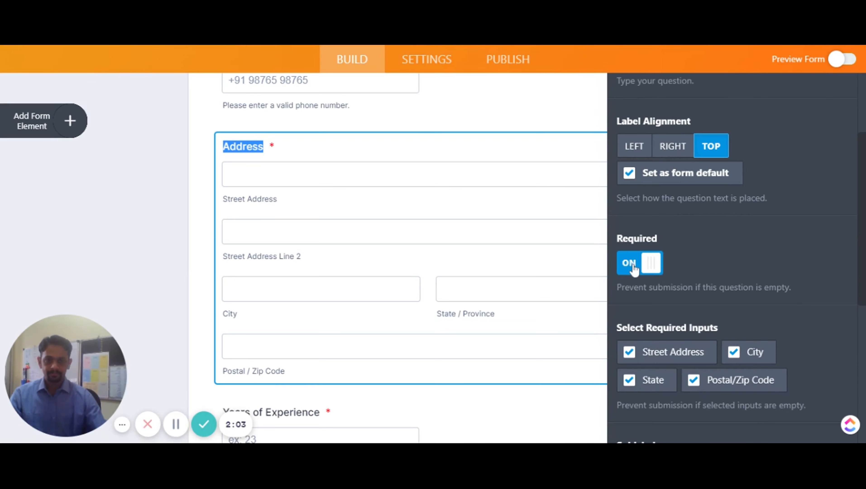
pyautogui.click(632, 270)
# - Change the Address field's Street Address 1 sublabel to "Street Name"
pyautogui.scroll(-4, 777, 273)
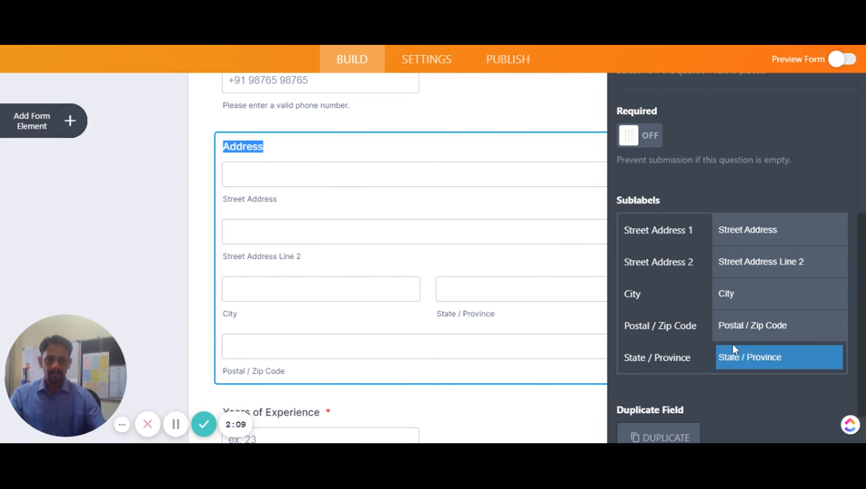
pyautogui.doubleClick(746, 230)
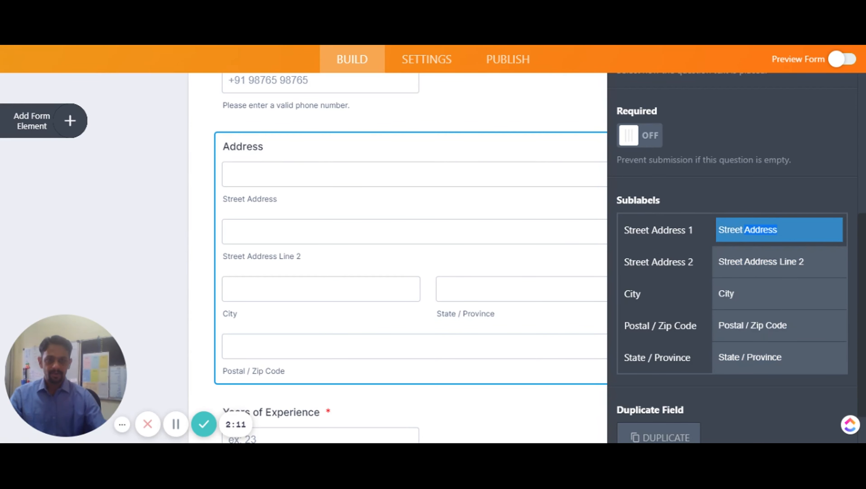
pyautogui.write('Name')
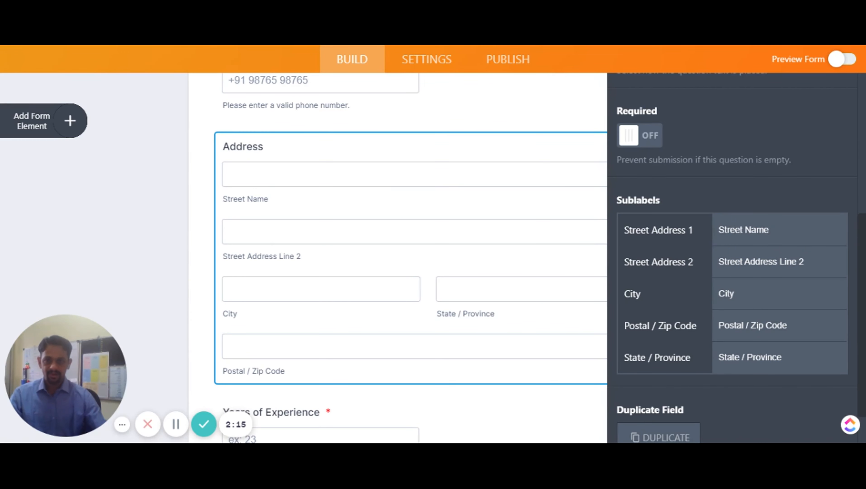
# - Make the Country input visible in the Address field's options
pyautogui.scroll(6, 714, 252)
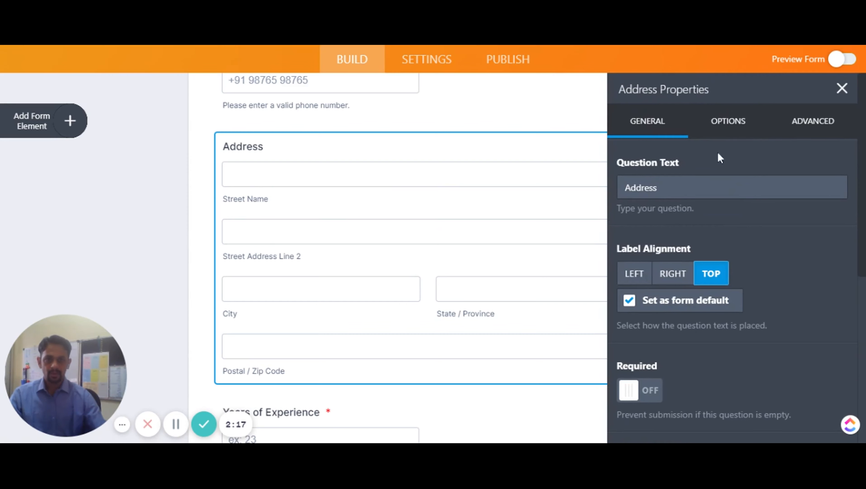
pyautogui.click(721, 127)
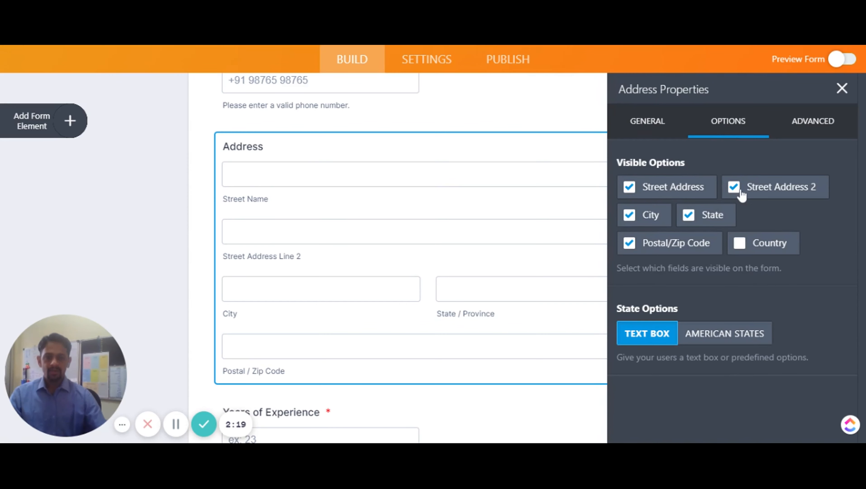
pyautogui.click(741, 252)
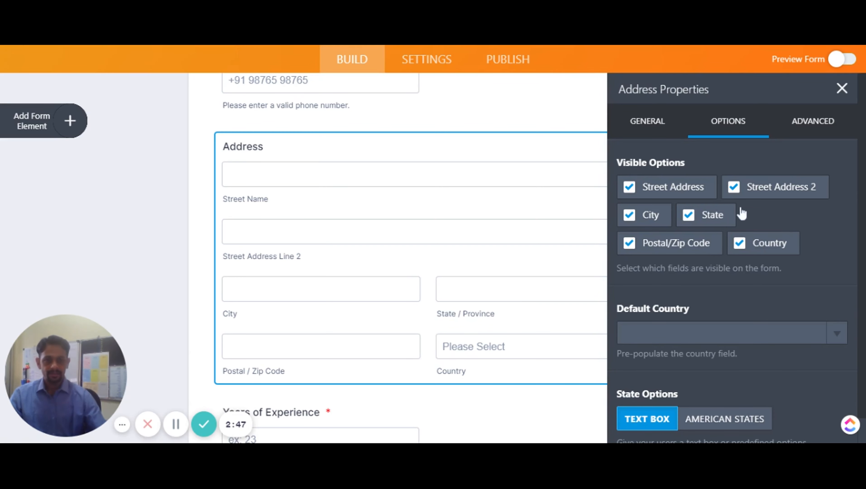
# - Try the Shrink setting in the Address field's advanced properties, turn it back off and close the properties
pyautogui.click(812, 126)
pyautogui.click(779, 224)
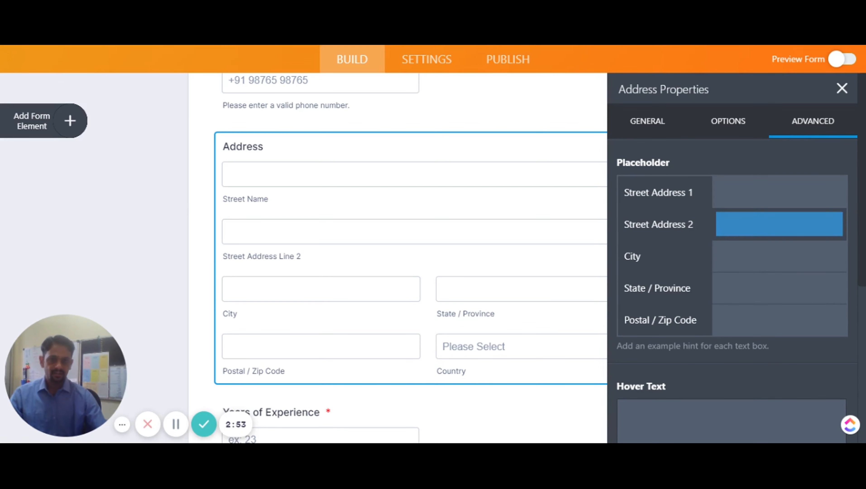
pyautogui.scroll(-7, 750, 332)
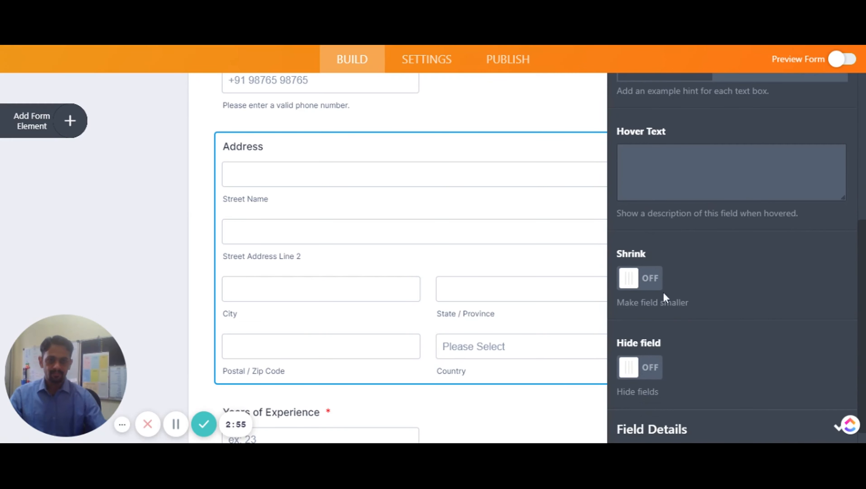
pyautogui.click(651, 282)
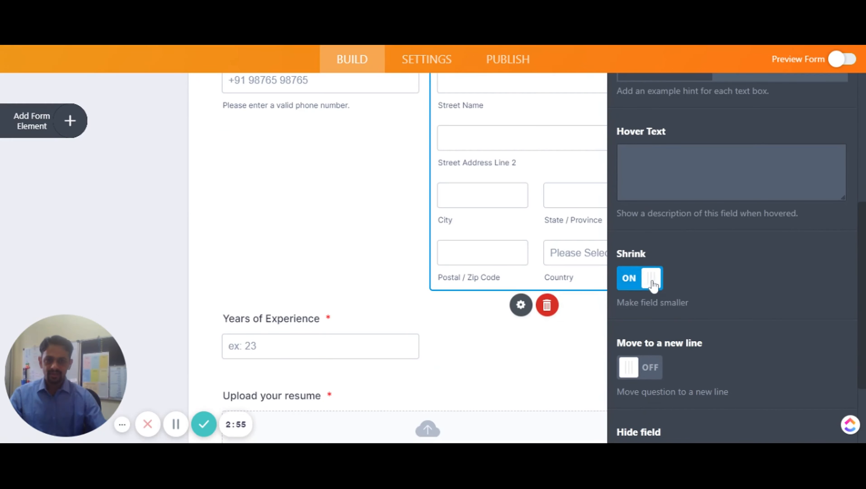
pyautogui.click(632, 281)
pyautogui.scroll(4, 737, 277)
pyautogui.scroll(3, 802, 205)
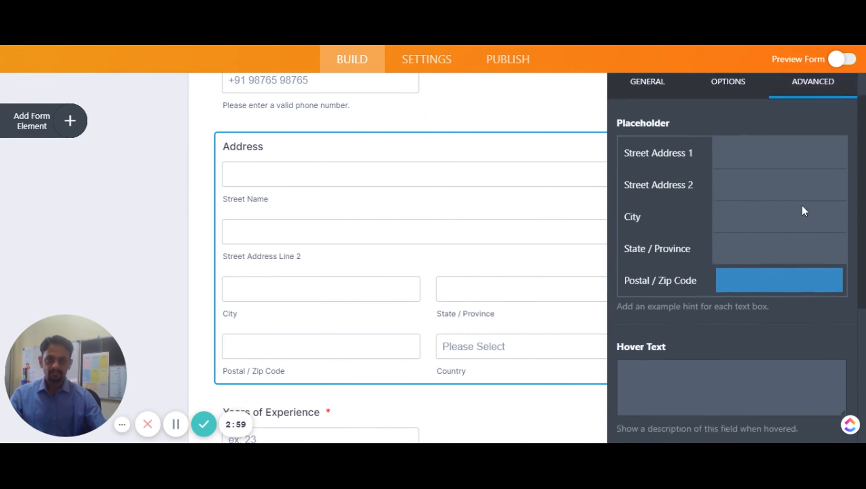
pyautogui.scroll(2, 802, 206)
pyautogui.click(841, 89)
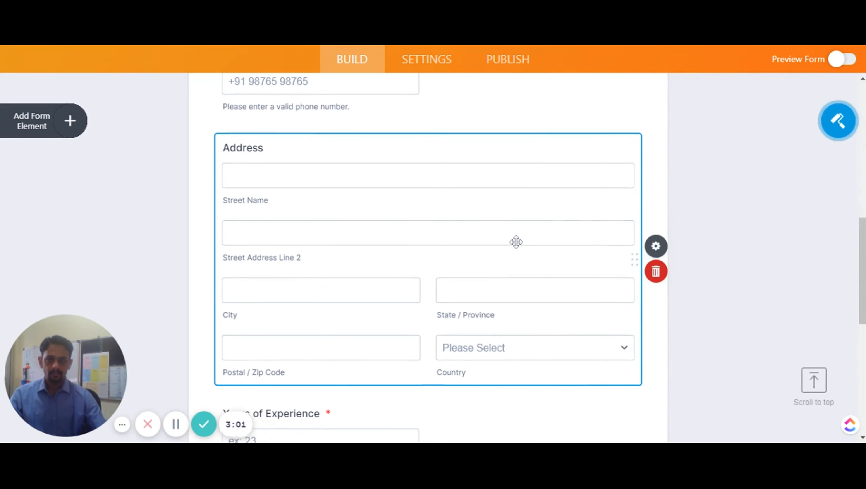
# - Move the Years of Experience field up the form so that it sits beside the Mobile Number field
pyautogui.scroll(3, 517, 242)
pyautogui.scroll(3, 516, 242)
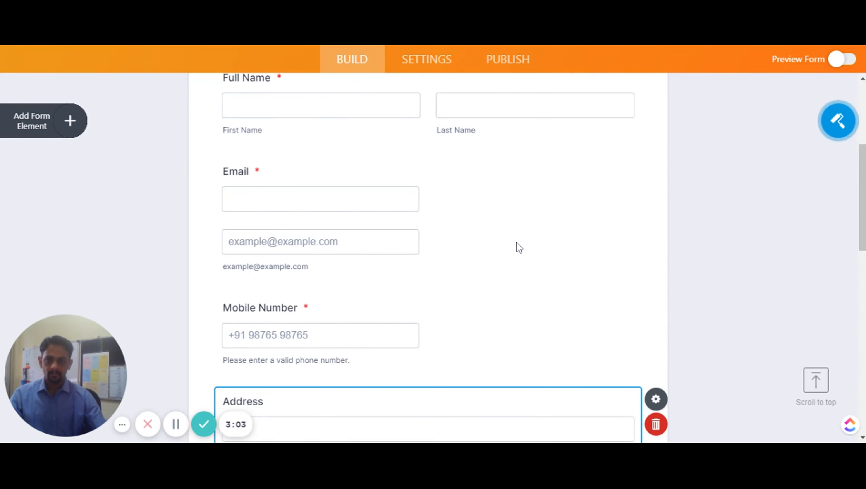
pyautogui.scroll(-3, 516, 243)
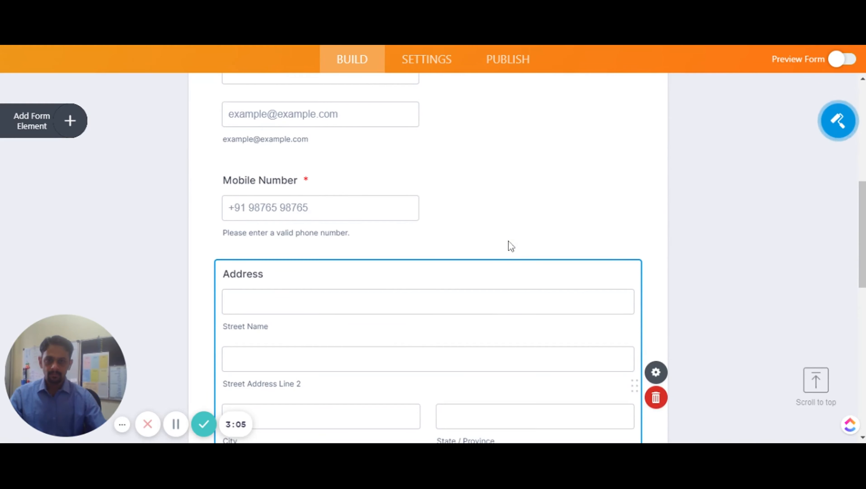
pyautogui.scroll(-5, 493, 292)
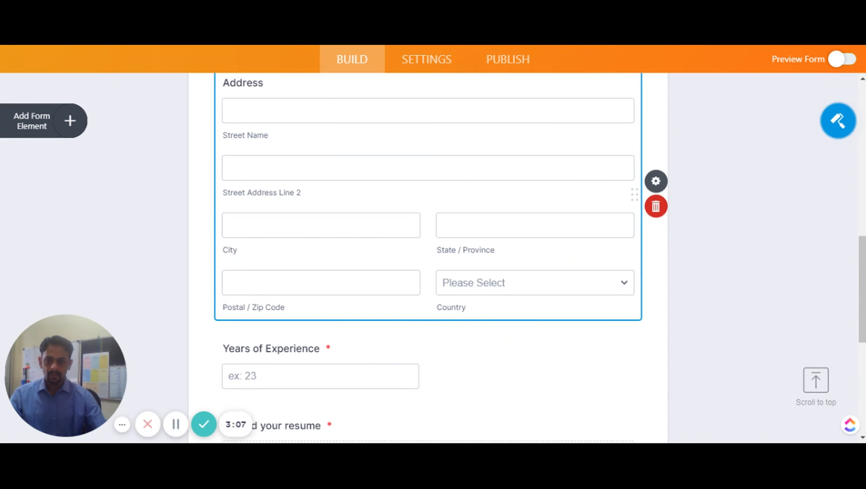
pyautogui.moveTo(303, 369); pyautogui.dragTo(548, 280)
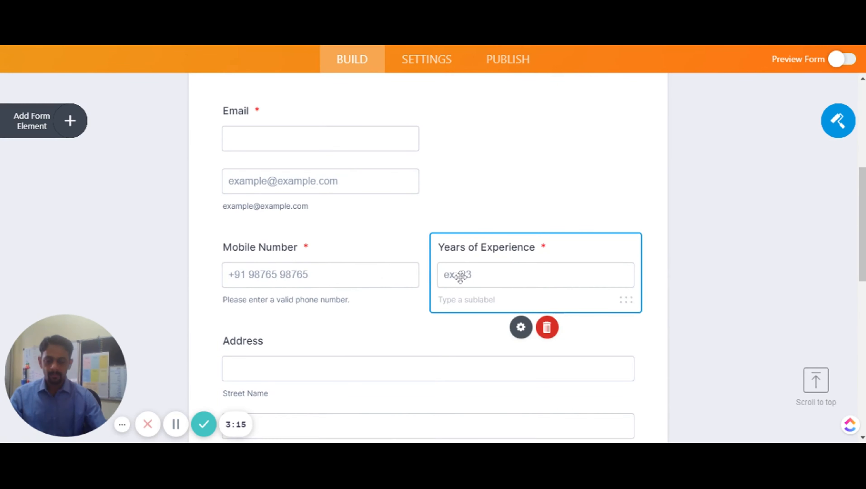
# - Add a Date Picker element between the Address and Upload your resume fields and label it "Interview Date"
pyautogui.scroll(-5, 390, 261)
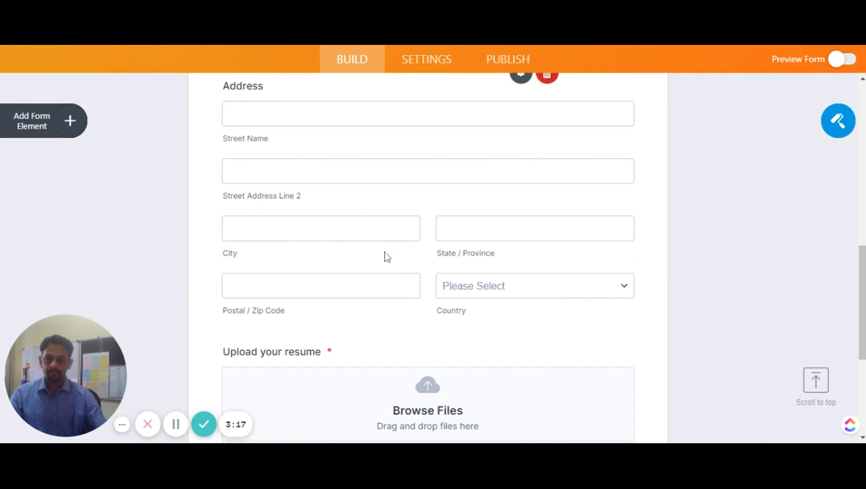
pyautogui.click(69, 122)
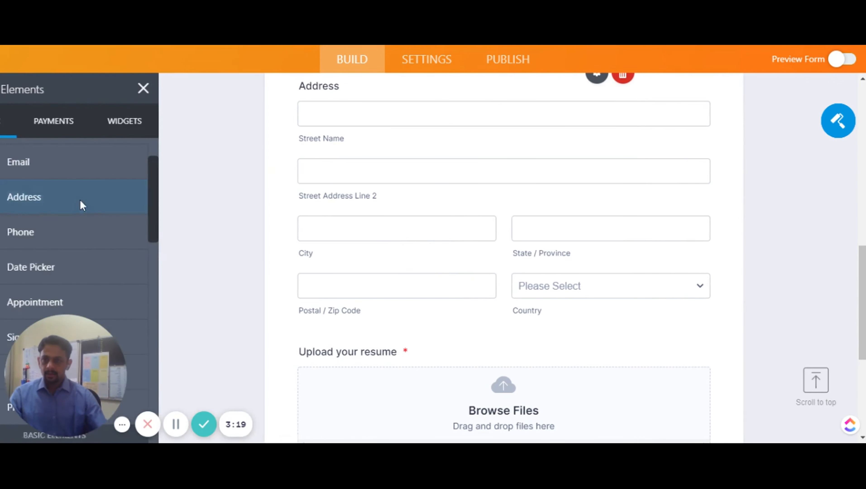
pyautogui.scroll(-1, 81, 237)
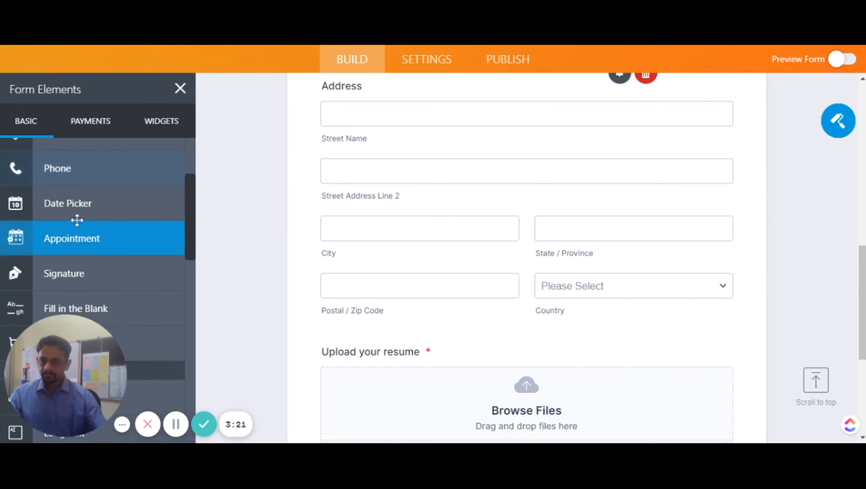
pyautogui.scroll(1, 69, 197)
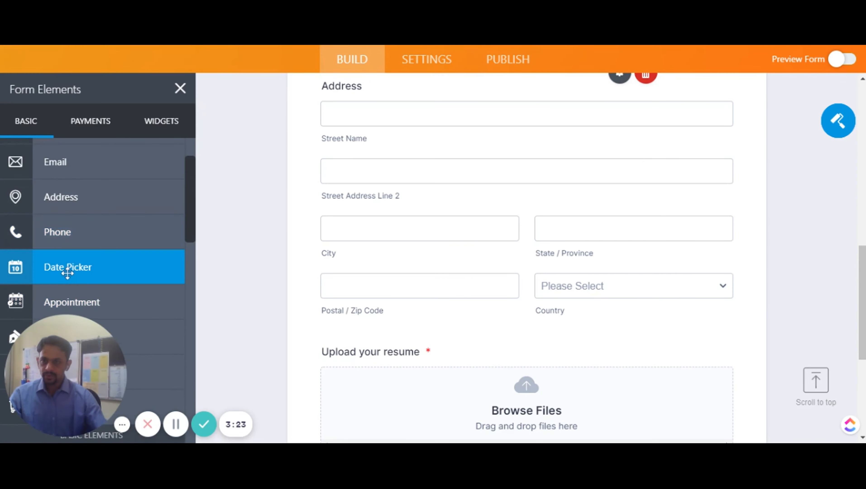
pyautogui.moveTo(56, 270); pyautogui.dragTo(393, 351)
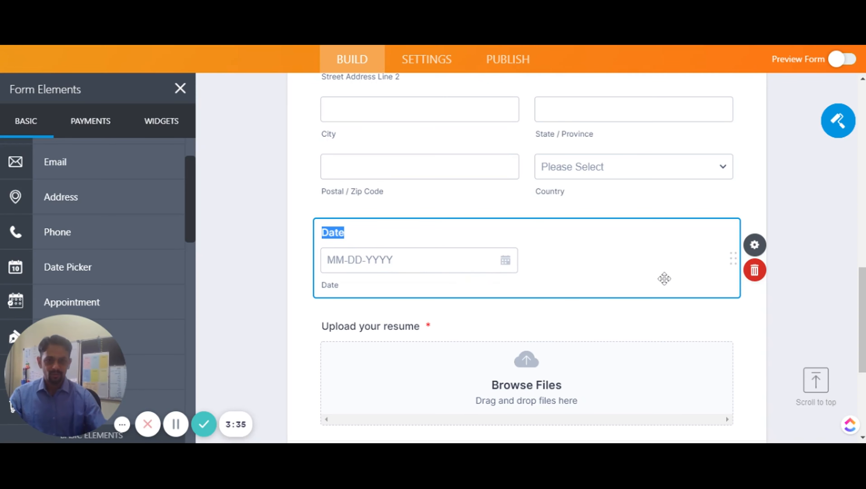
pyautogui.click(329, 234)
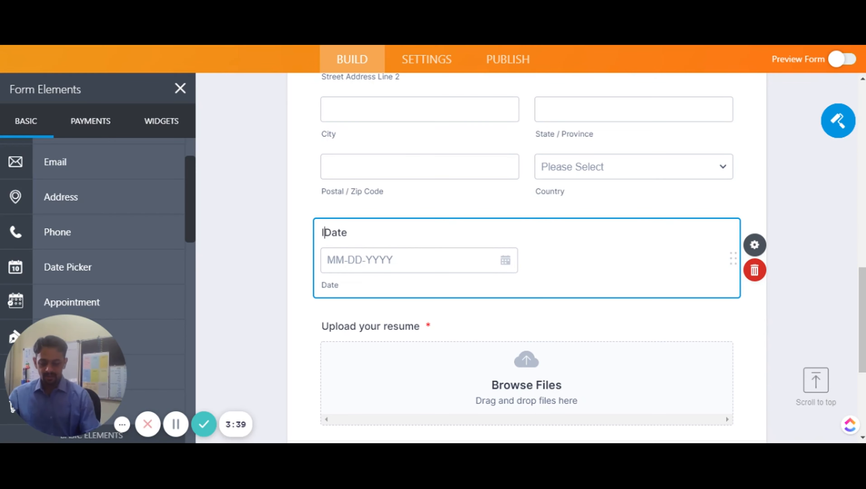
pyautogui.write('Interview')
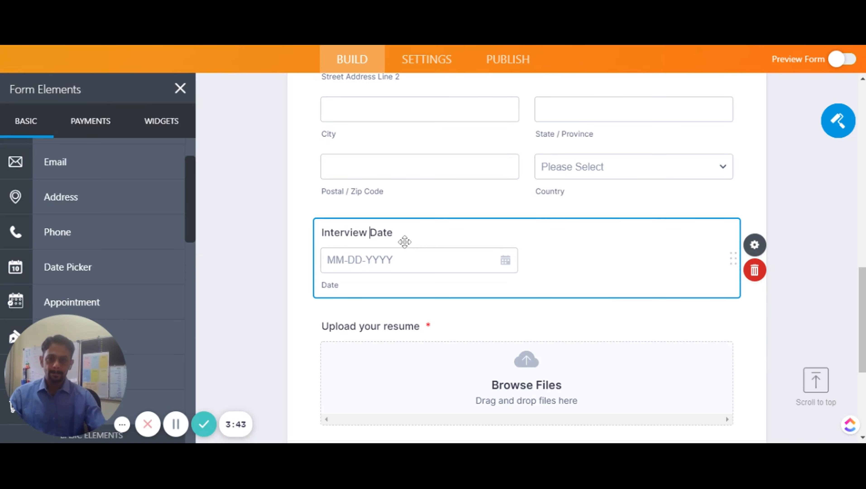
# - Open the Interview Date field's properties and make the field required
pyautogui.click(759, 249)
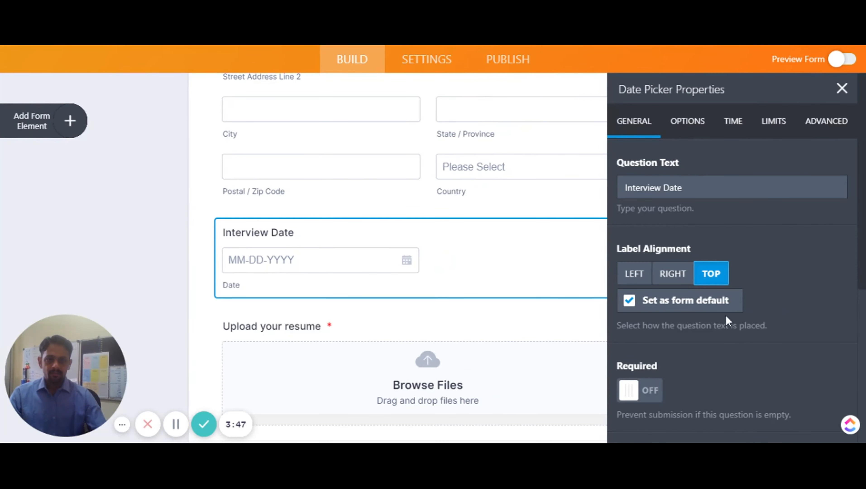
pyautogui.scroll(-2, 727, 315)
pyautogui.click(649, 324)
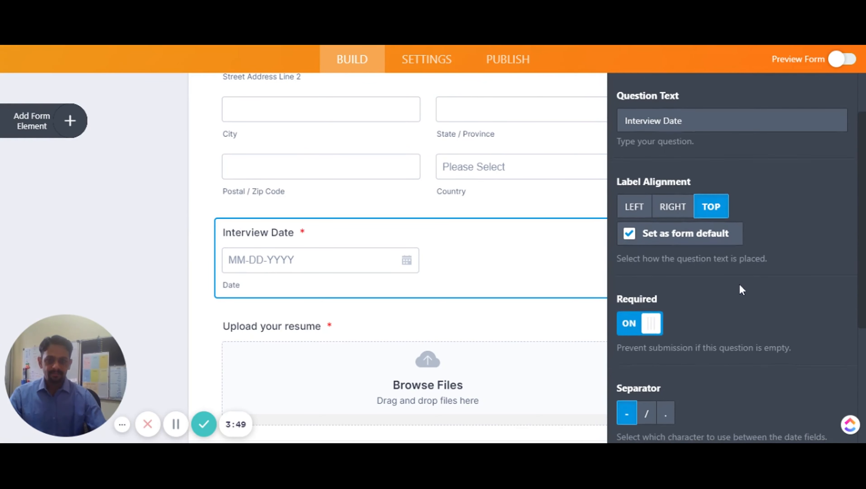
# - Try the slash separator for the Interview Date field, and set the separator to a period
pyautogui.scroll(-3, 741, 290)
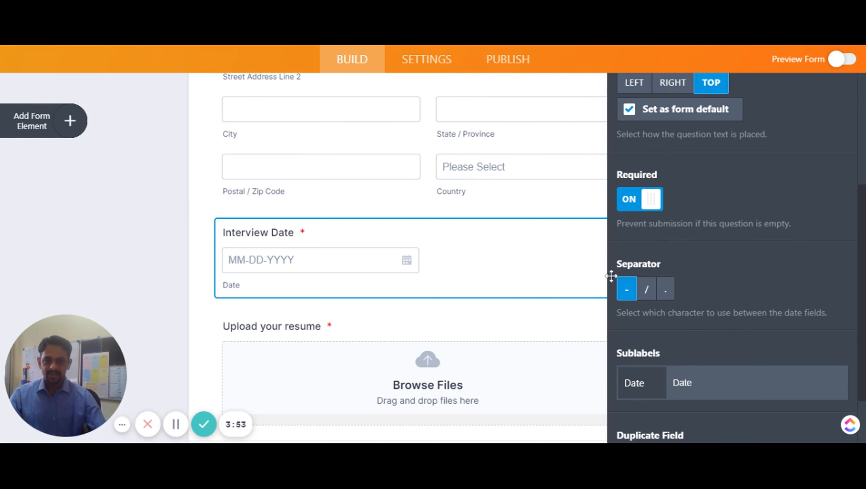
pyautogui.click(650, 293)
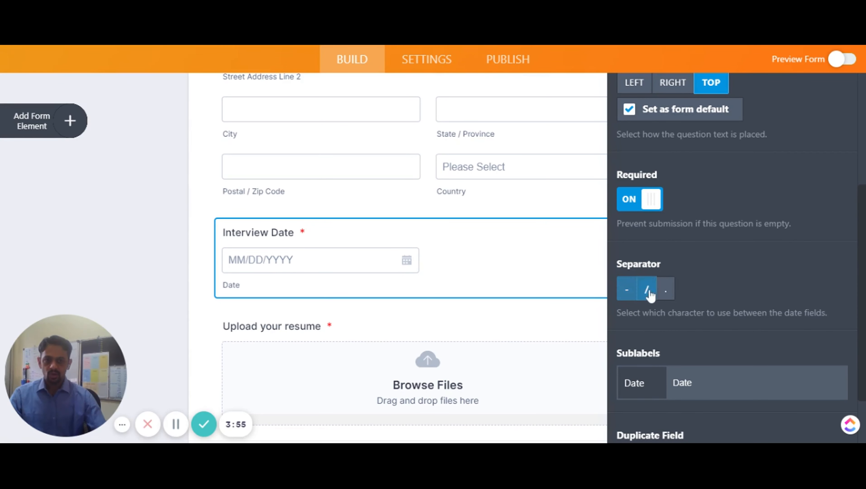
pyautogui.click(667, 294)
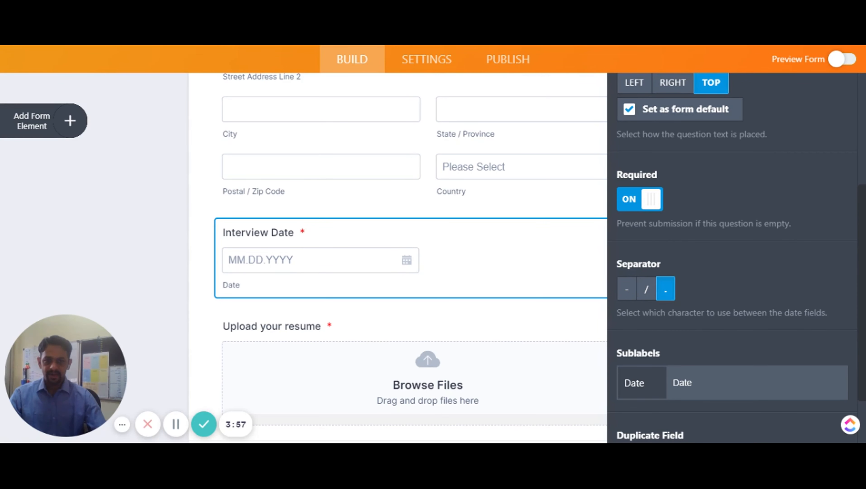
pyautogui.scroll(-1, 703, 294)
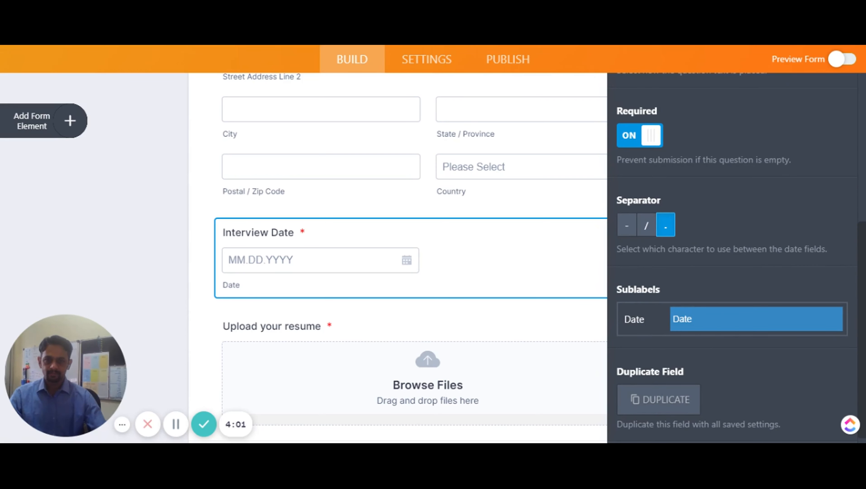
# - Try the available date formats in the Interview Date field's options and set the format to DD-MM-YYYY
pyautogui.scroll(5, 695, 258)
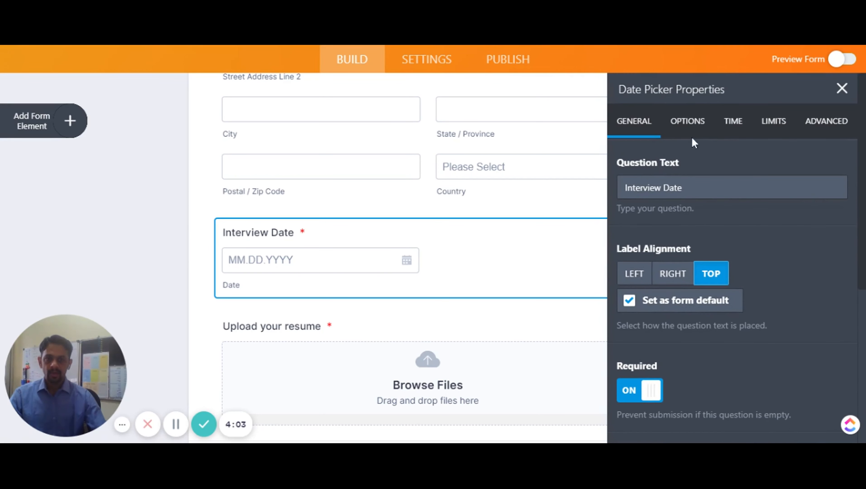
pyautogui.click(692, 129)
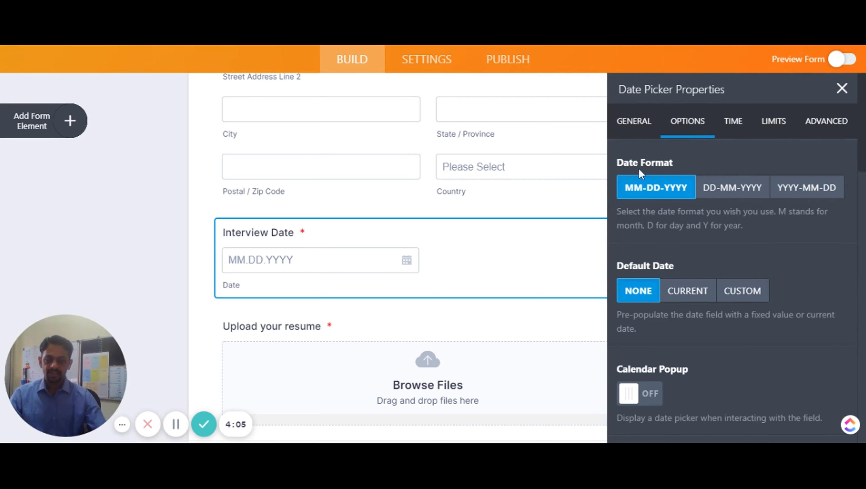
pyautogui.click(731, 195)
pyautogui.click(792, 198)
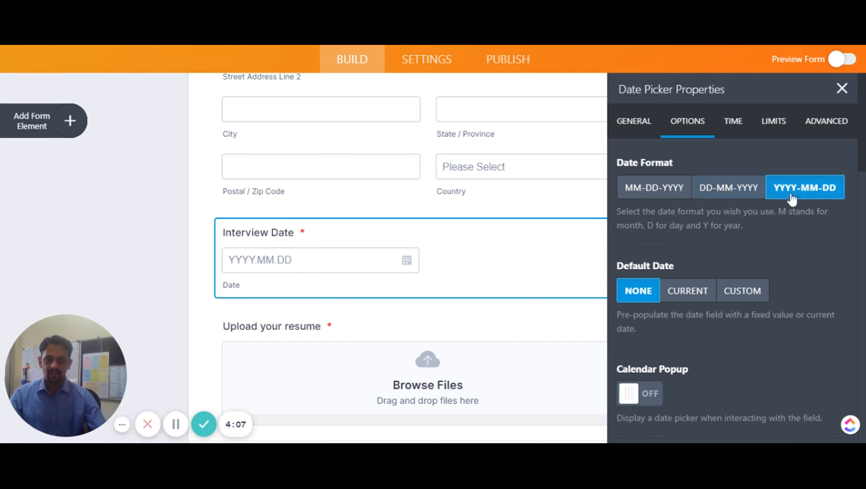
pyautogui.click(729, 194)
# - Set the Interview Date field's Default Date to Current and back to None
pyautogui.scroll(-1, 729, 195)
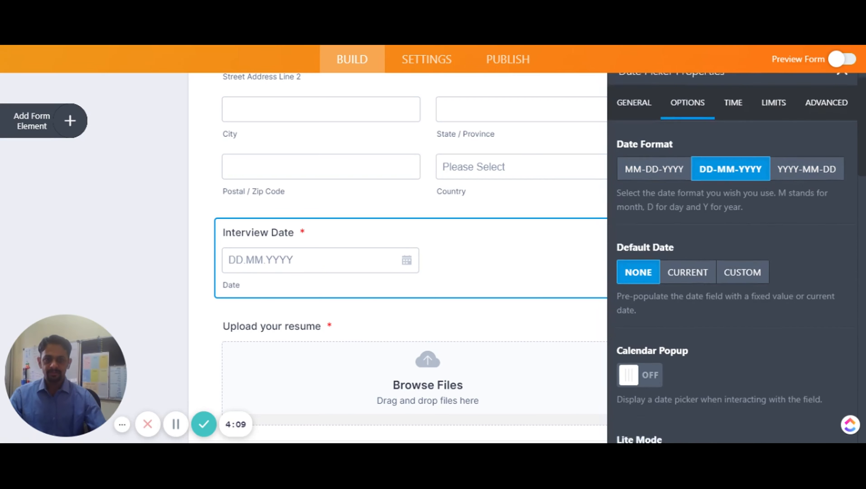
pyautogui.scroll(-1, 711, 272)
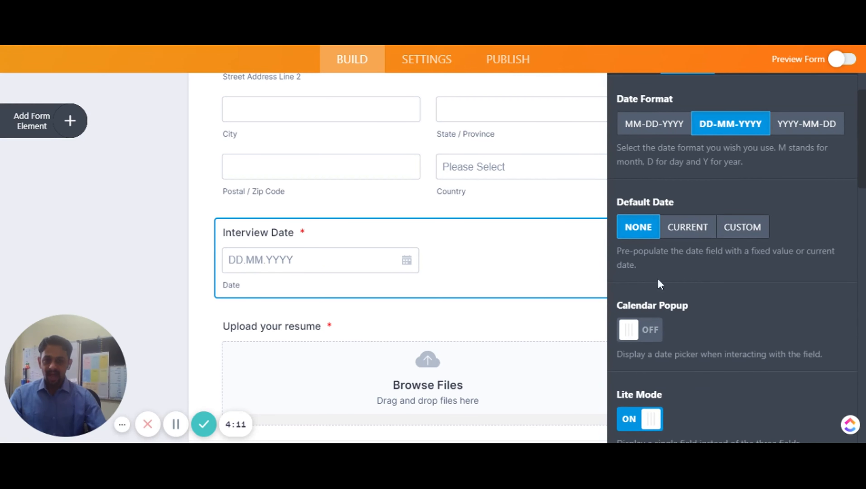
pyautogui.click(682, 231)
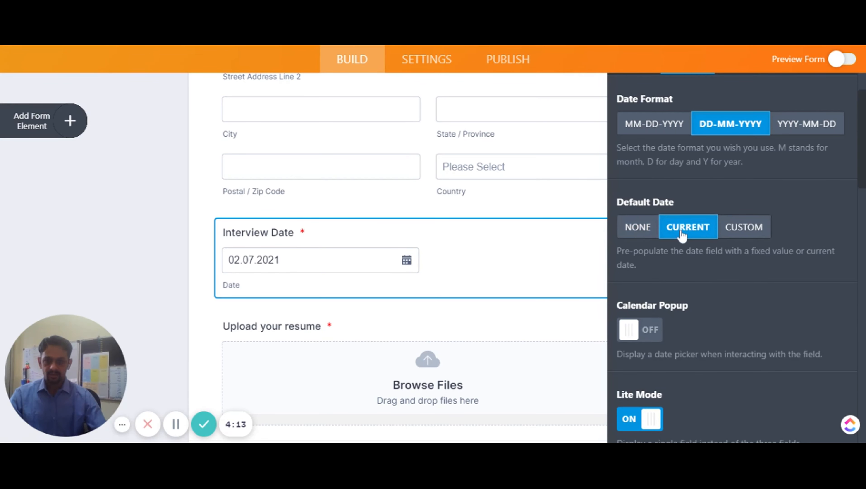
pyautogui.click(625, 230)
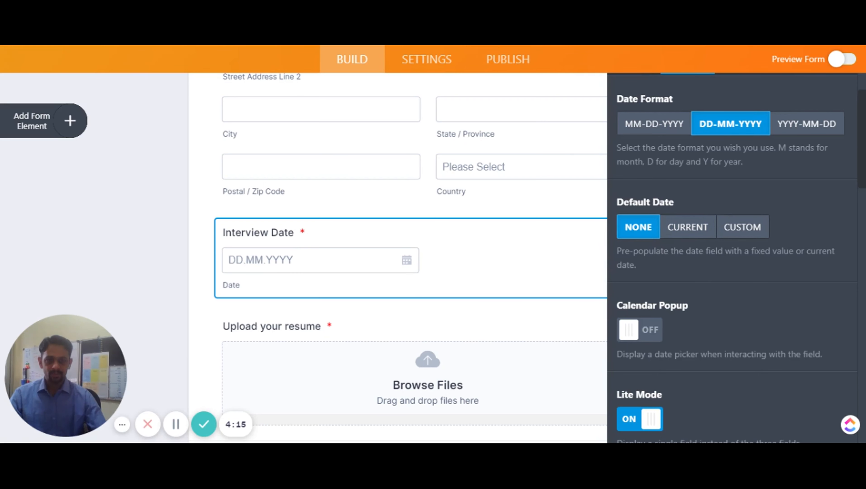
# - Turn on Calendar Popup for the Interview Date field and review the Start Week On setting
pyautogui.scroll(-1, 679, 275)
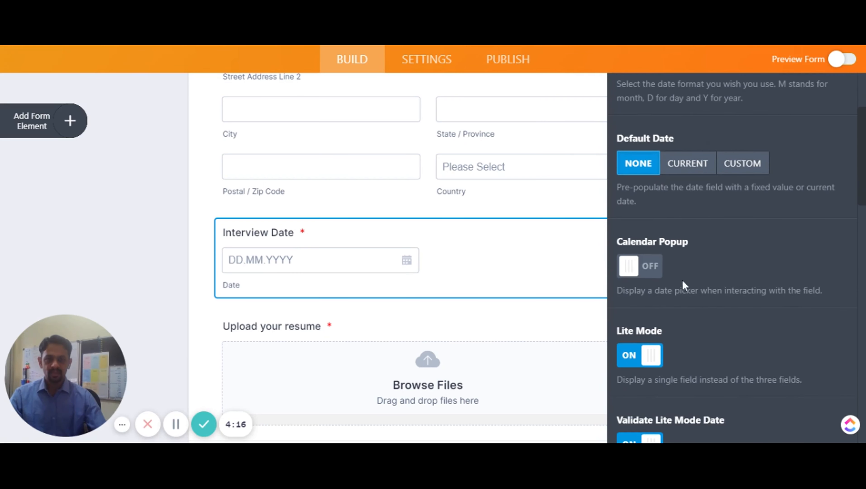
pyautogui.click(651, 269)
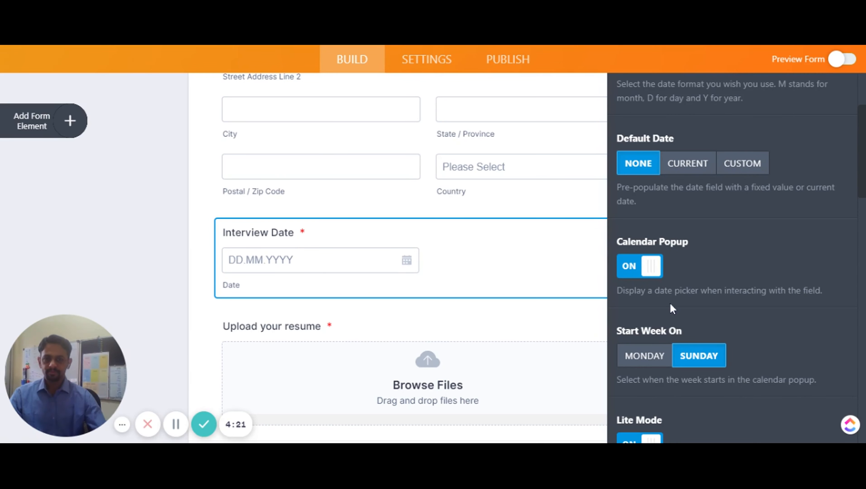
pyautogui.scroll(-1, 699, 268)
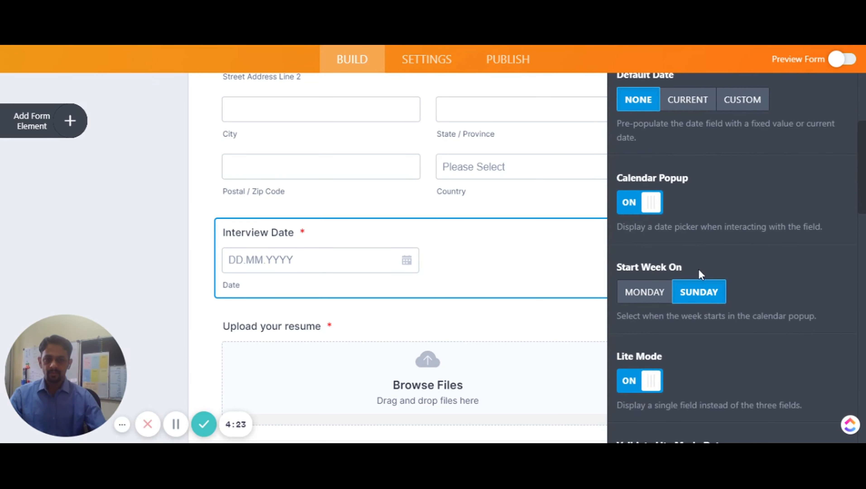
# - Turn on the Time Field for Interview Date and set its time format to 24 Hour
pyautogui.scroll(3, 699, 269)
pyautogui.click(735, 123)
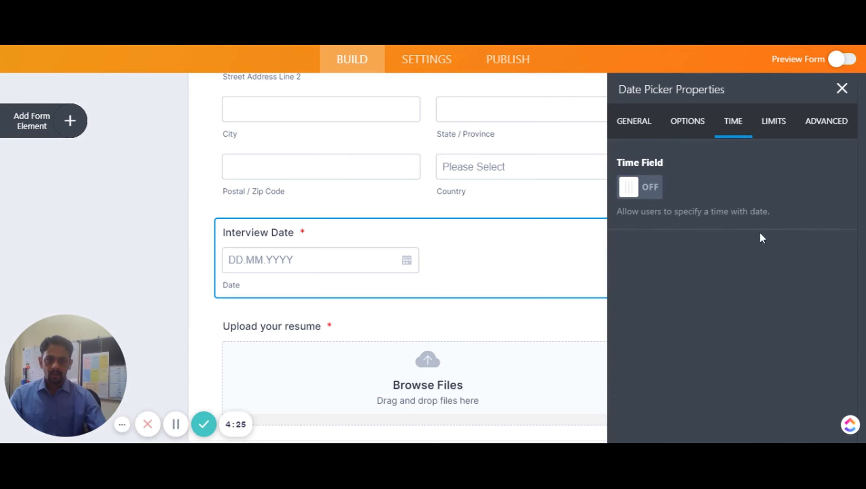
pyautogui.click(649, 195)
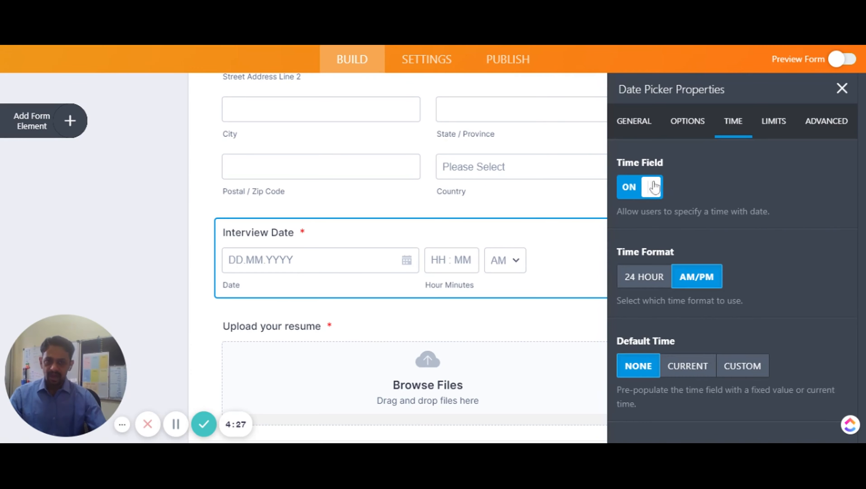
pyautogui.click(647, 278)
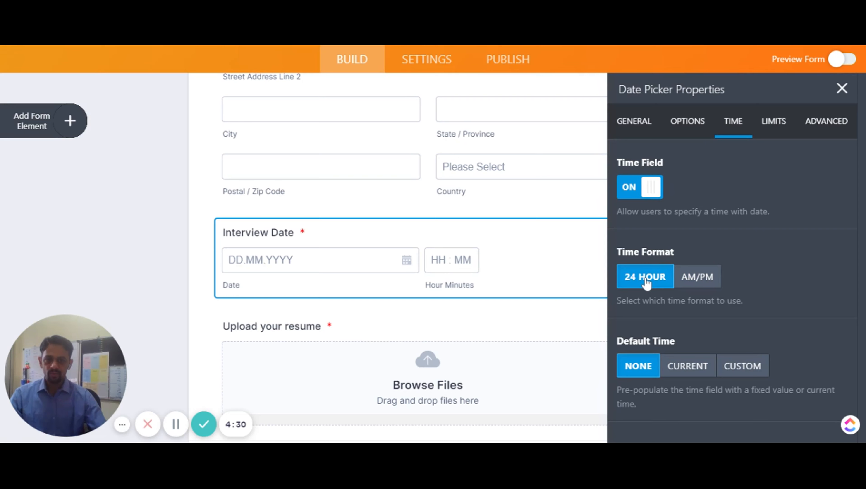
# - Set the Interview Date field's time format to AM/PM and turn on Age Verification in its limits
pyautogui.click(696, 278)
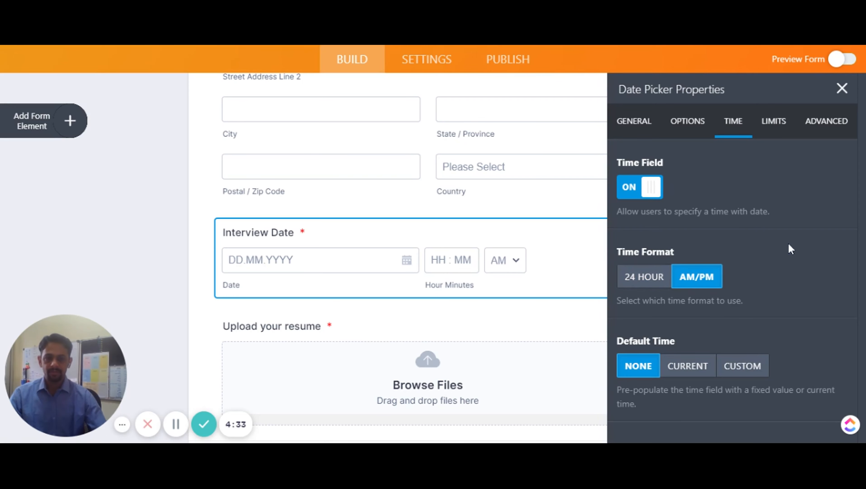
pyautogui.click(776, 123)
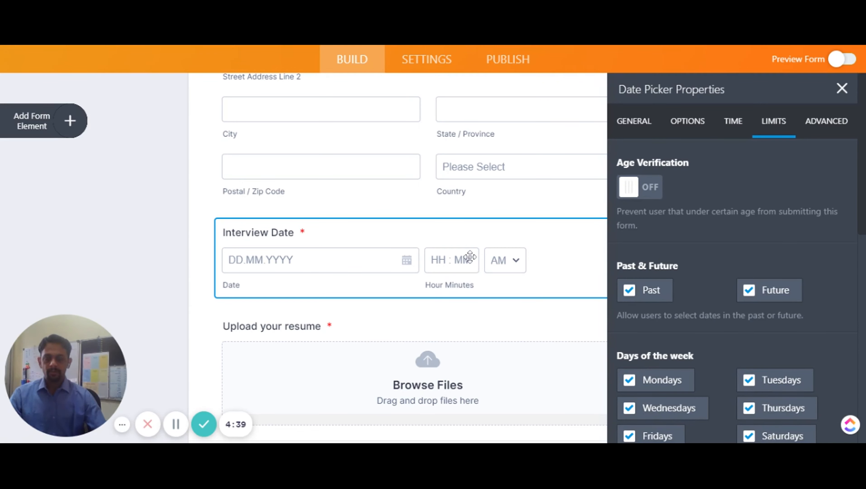
pyautogui.click(652, 192)
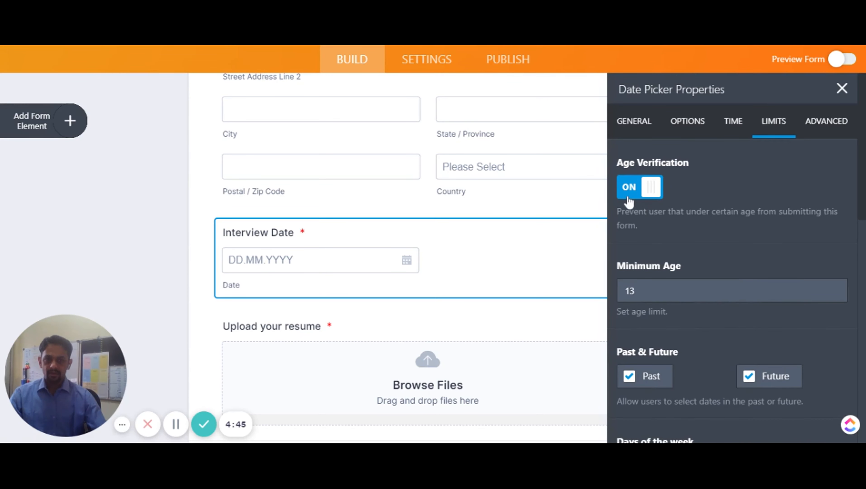
pyautogui.moveTo(641, 291); pyautogui.dragTo(610, 292)
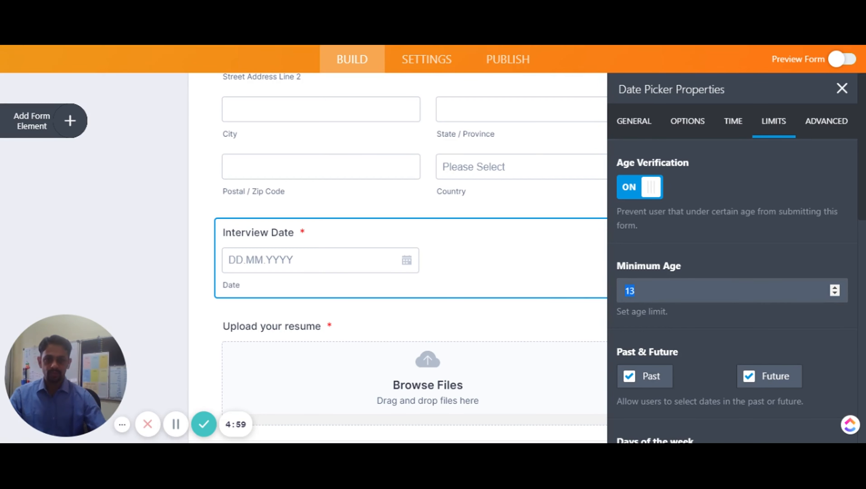
# - Toggle Wednesdays, Fridays and Sundays in the Interview Date field's allowed days of the week
pyautogui.scroll(-2, 709, 320)
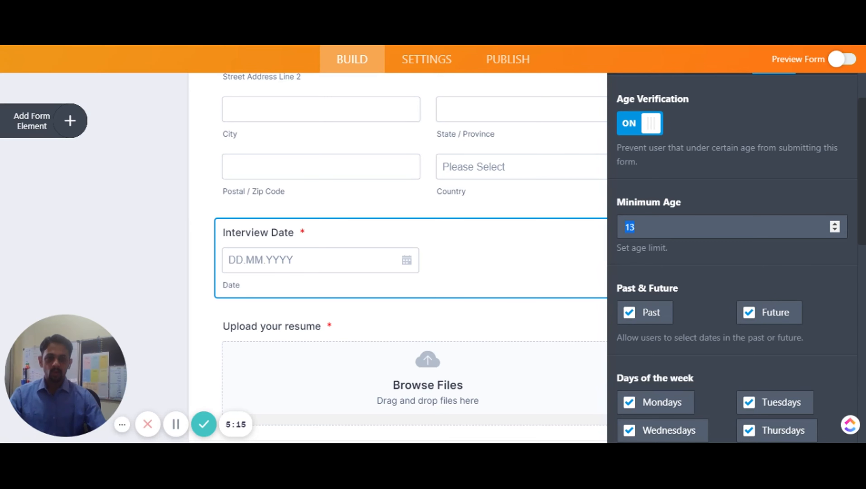
pyautogui.scroll(-3, 814, 330)
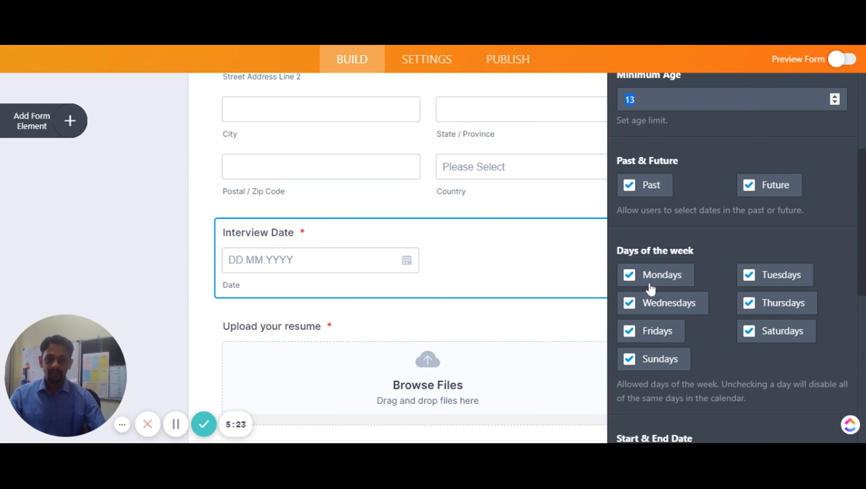
pyautogui.click(630, 303)
pyautogui.click(630, 331)
pyautogui.click(630, 331)
pyautogui.click(630, 303)
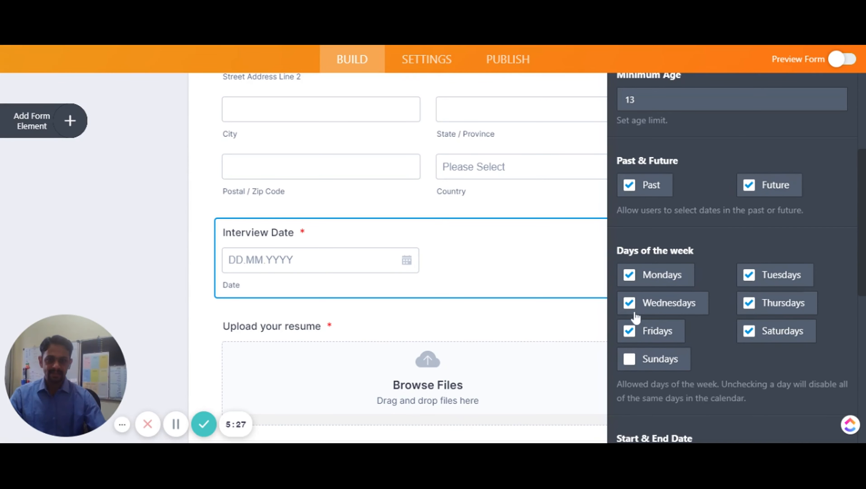
pyautogui.click(630, 359)
pyautogui.scroll(5, 755, 244)
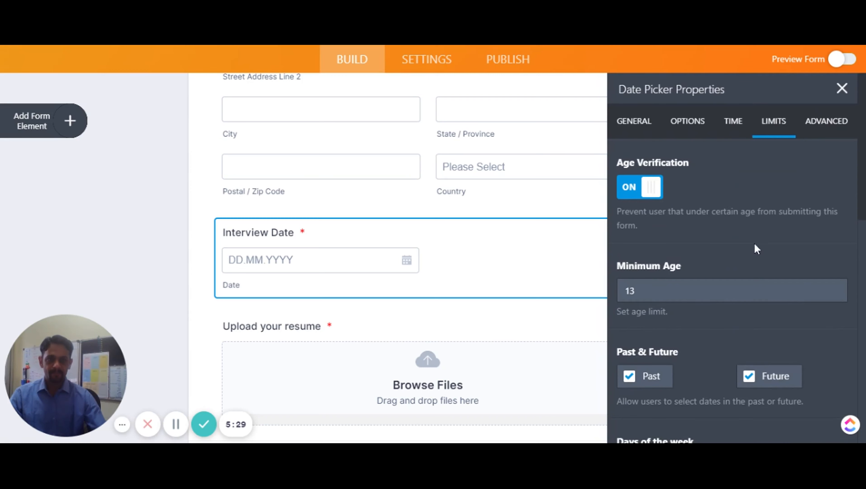
# - Disallow past dates for the Interview Date field, check the Disable Past Dates setting, and close the field's properties
pyautogui.click(818, 127)
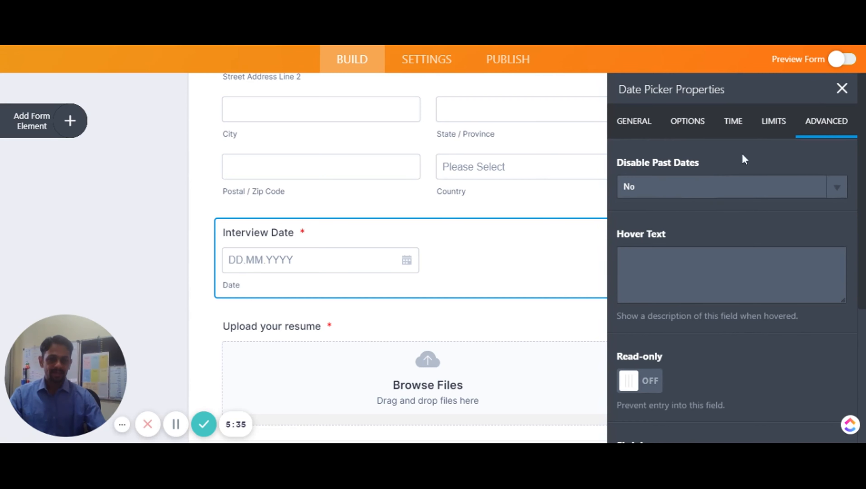
pyautogui.click(769, 127)
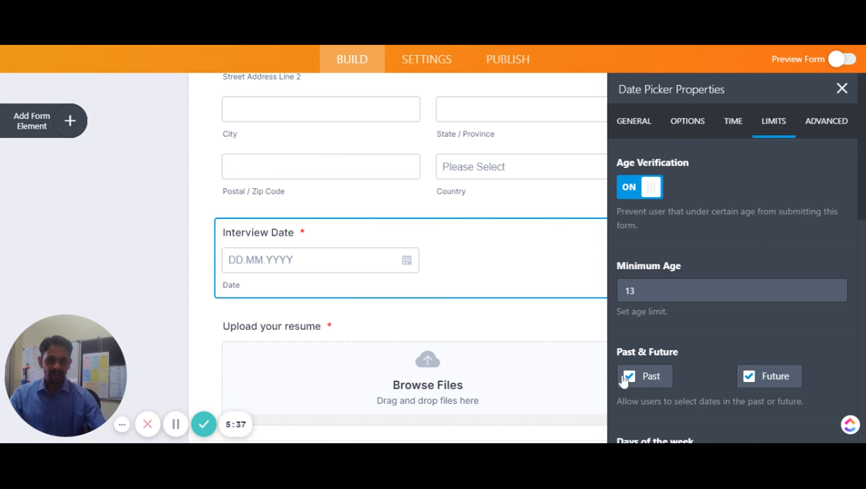
pyautogui.click(655, 384)
pyautogui.click(818, 128)
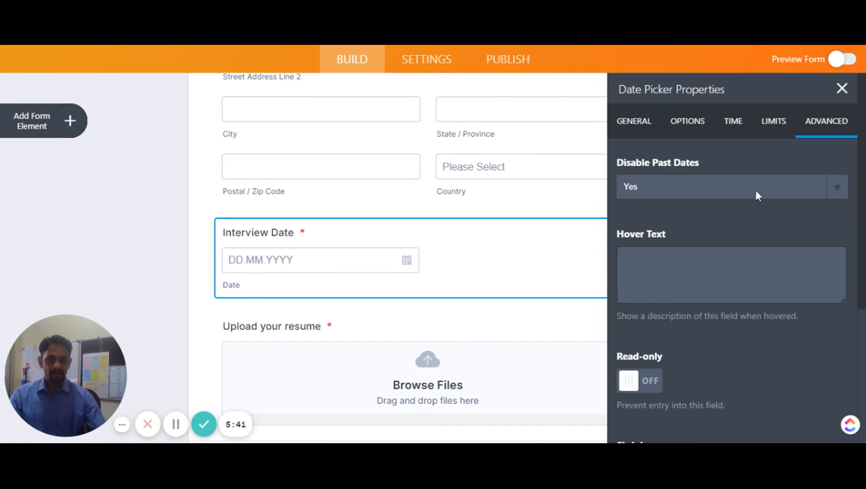
pyautogui.click(787, 125)
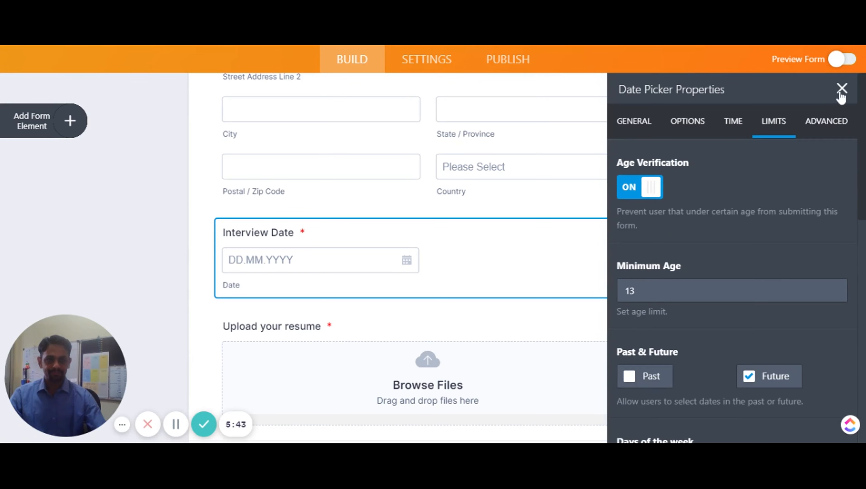
pyautogui.click(841, 93)
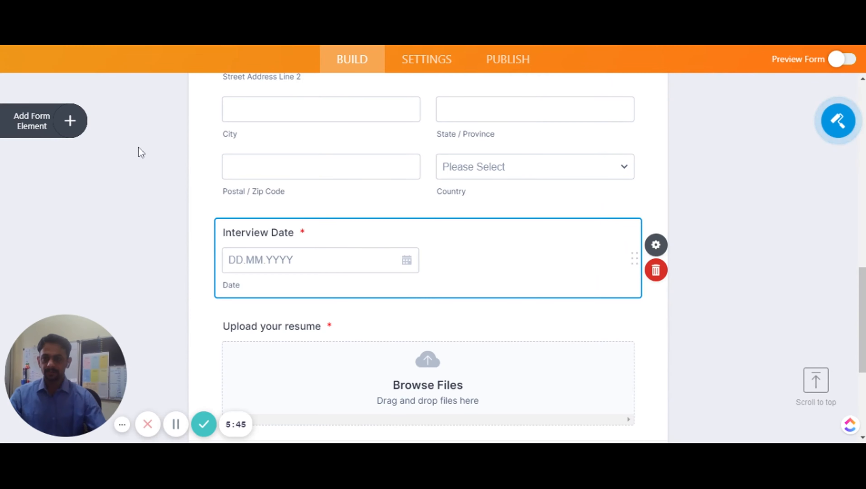
# - Add an Appointment field between Interview Date and the resume upload, and open its properties
pyautogui.click(70, 121)
pyautogui.scroll(-2, 124, 264)
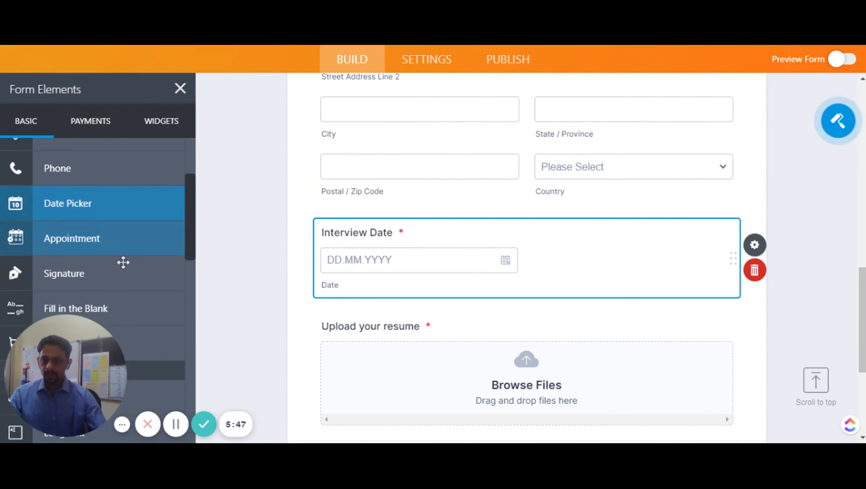
pyautogui.scroll(-2, 77, 245)
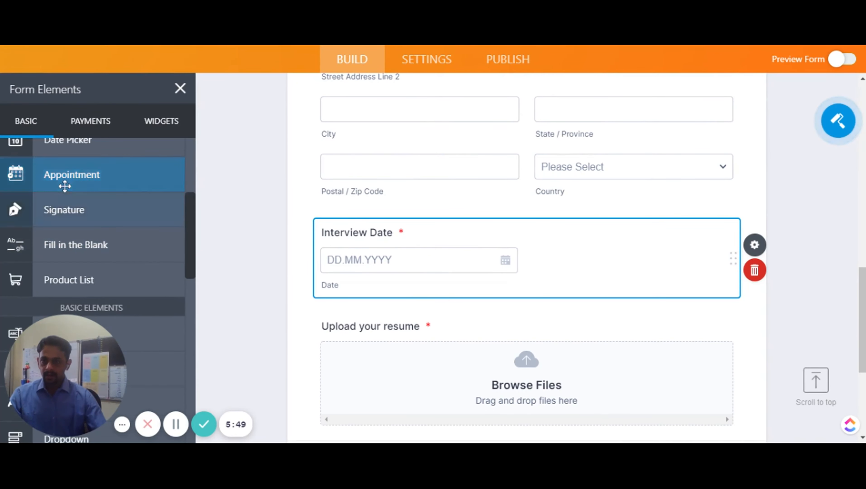
pyautogui.moveTo(63, 174); pyautogui.dragTo(440, 292)
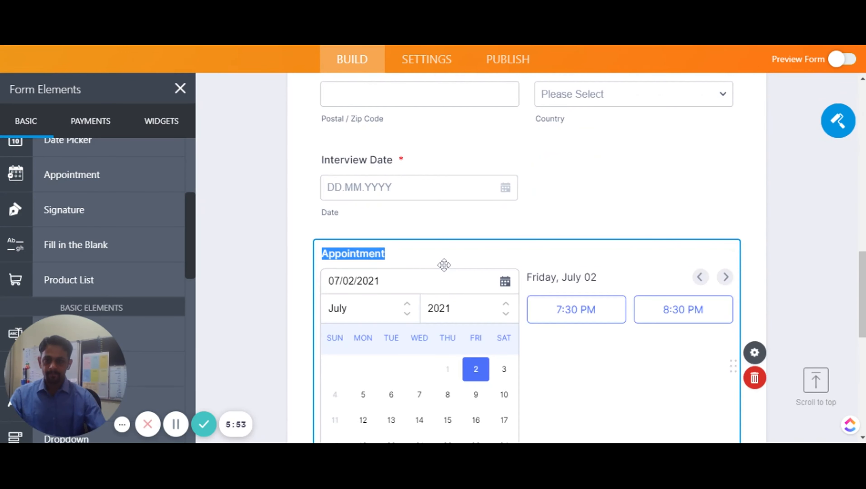
pyautogui.scroll(-3, 444, 266)
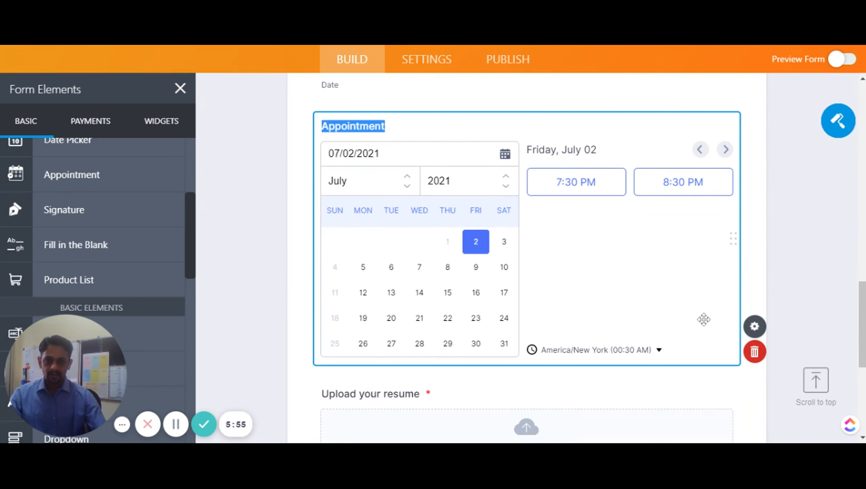
pyautogui.click(754, 326)
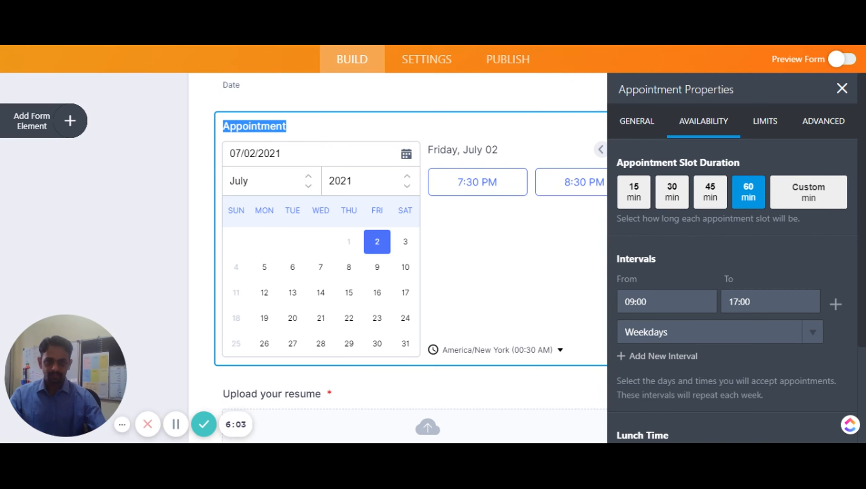
# - Try the 15, 30 and 45 minute appointment slot durations and set the duration back to 60 minutes
pyautogui.click(635, 195)
pyautogui.click(682, 199)
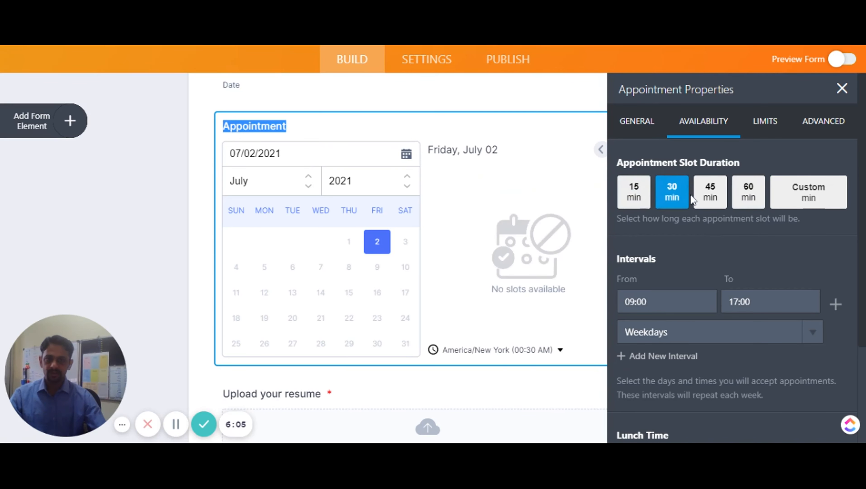
pyautogui.click(699, 198)
pyautogui.click(747, 197)
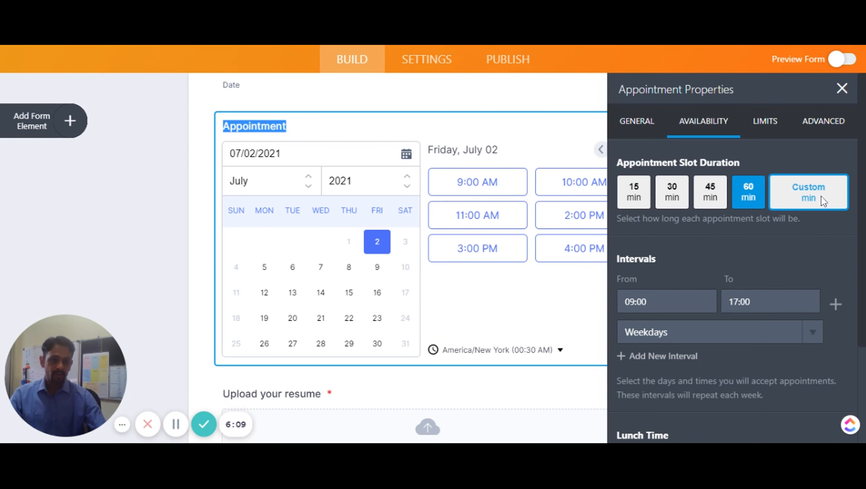
# - Review the Appointment field's availability intervals and Lunch Time settings
pyautogui.scroll(-2, 706, 205)
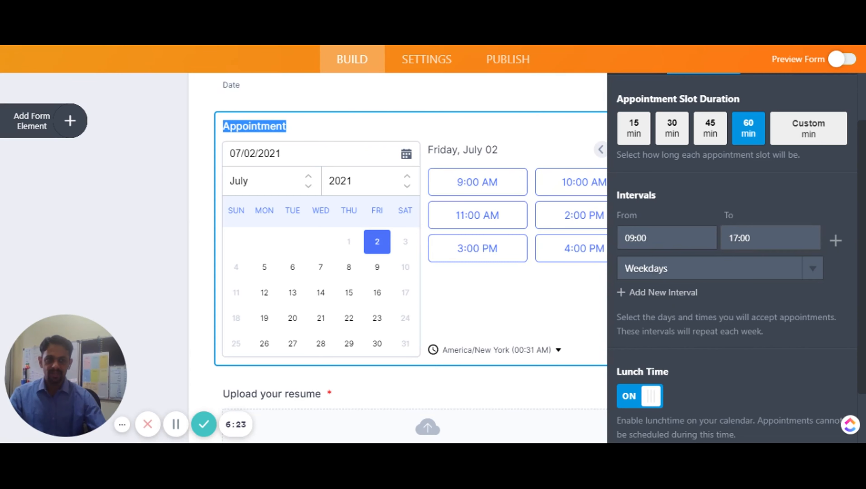
pyautogui.scroll(-2, 673, 229)
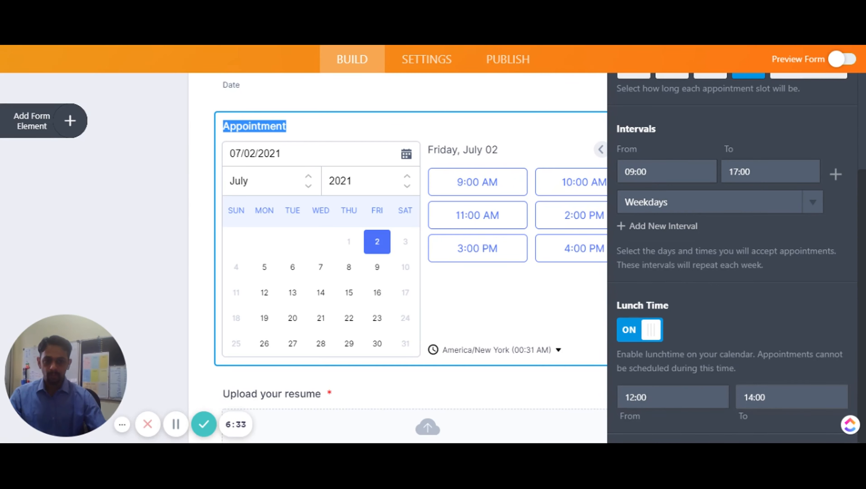
pyautogui.scroll(1, 736, 257)
pyautogui.scroll(3, 742, 350)
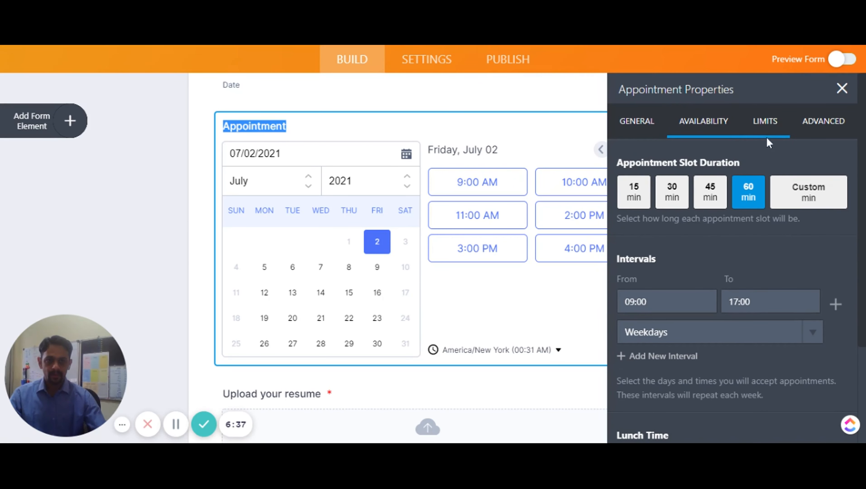
# - Review the Appointment field's limits for start and end dates, rolling days, vacations, maximum daily appointments and minimum scheduling notice
pyautogui.click(766, 124)
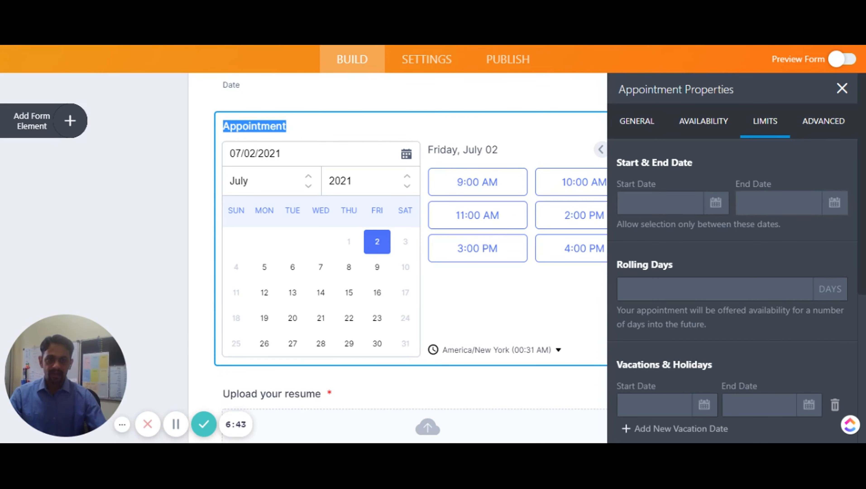
pyautogui.scroll(-4, 779, 245)
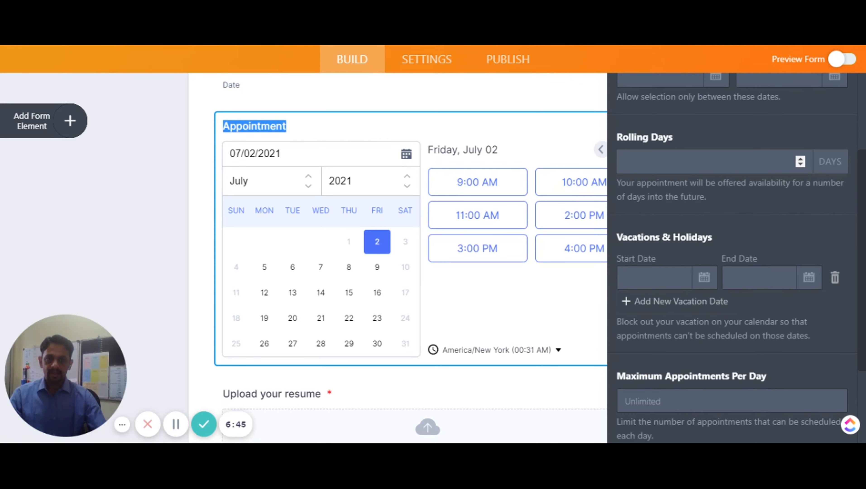
pyautogui.click(771, 161)
pyautogui.scroll(2, 721, 212)
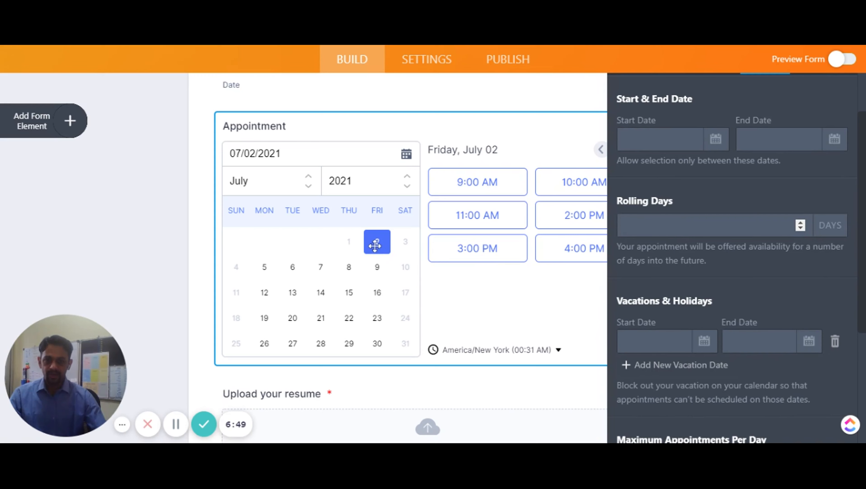
pyautogui.click(625, 225)
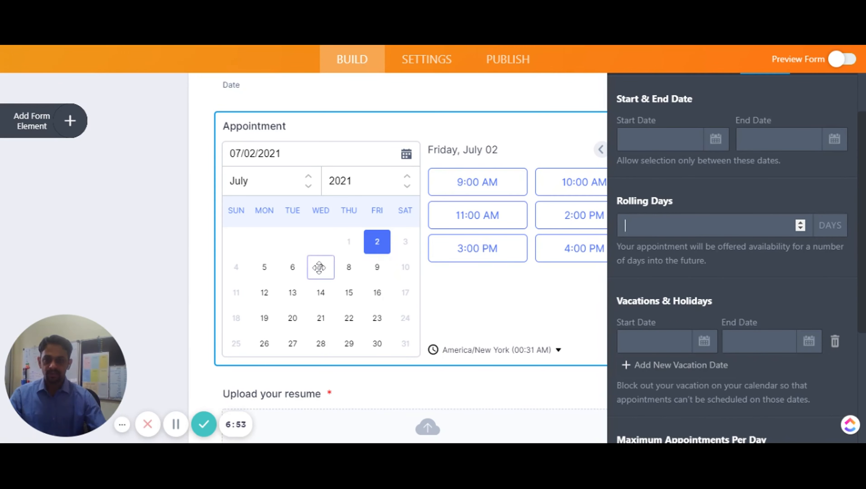
pyautogui.scroll(-2, 733, 257)
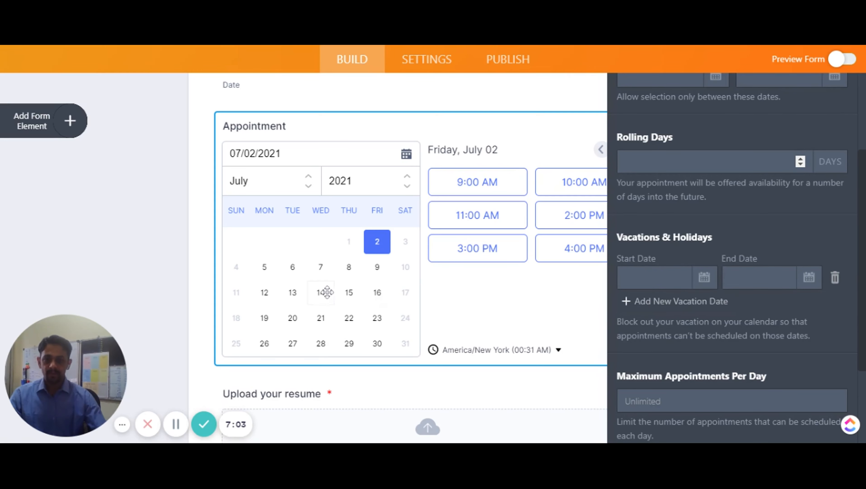
pyautogui.scroll(-4, 718, 324)
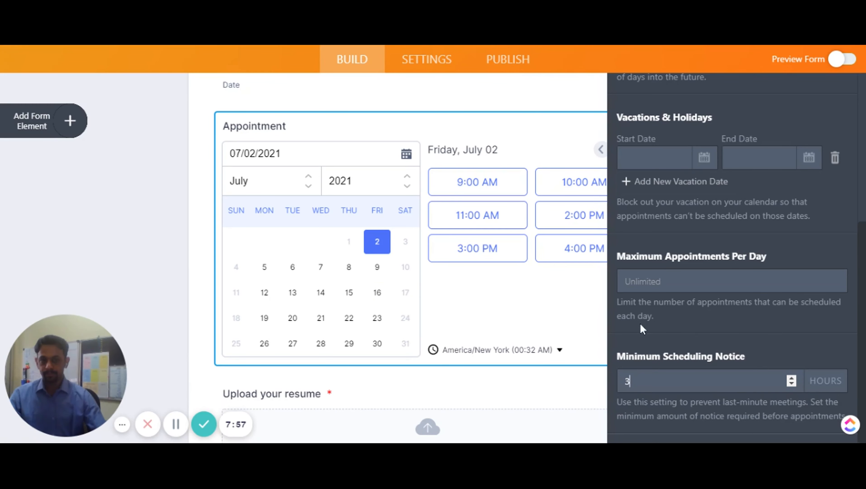
pyautogui.scroll(7, 692, 328)
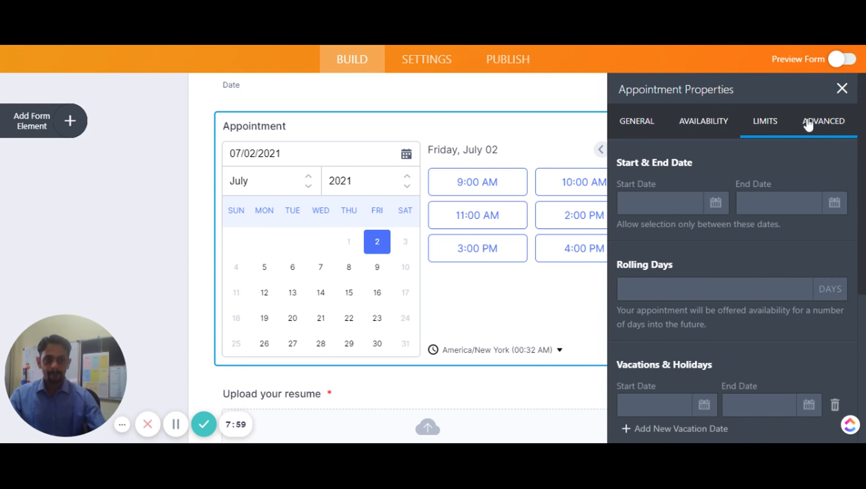
# - Review the Appointment field's advanced settings for appointment type, reminder emails, time zone, date format, week start and time format
pyautogui.click(814, 130)
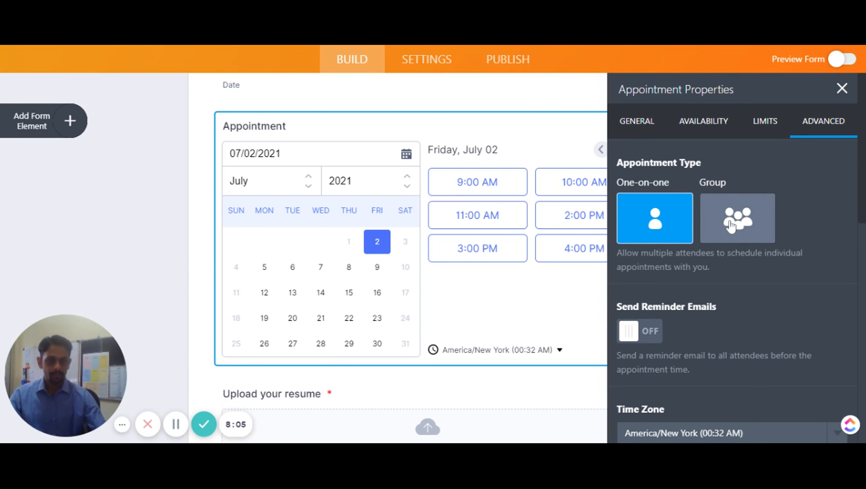
pyautogui.scroll(-2, 749, 270)
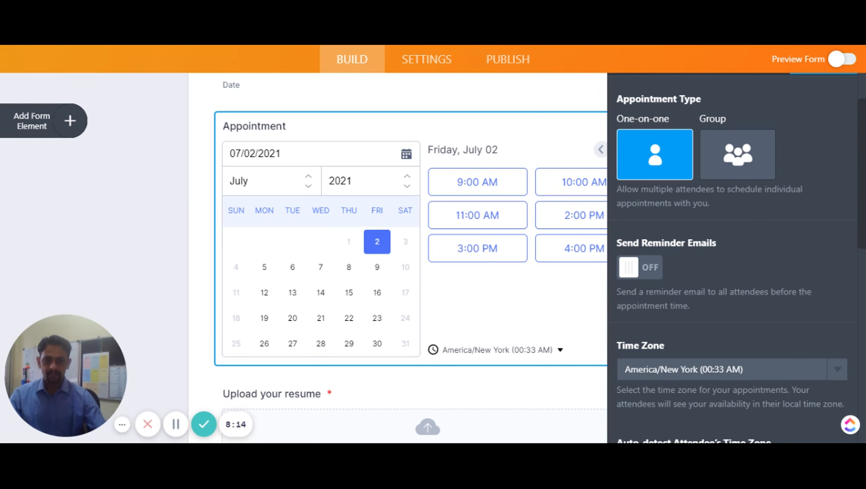
pyautogui.scroll(-2, 732, 257)
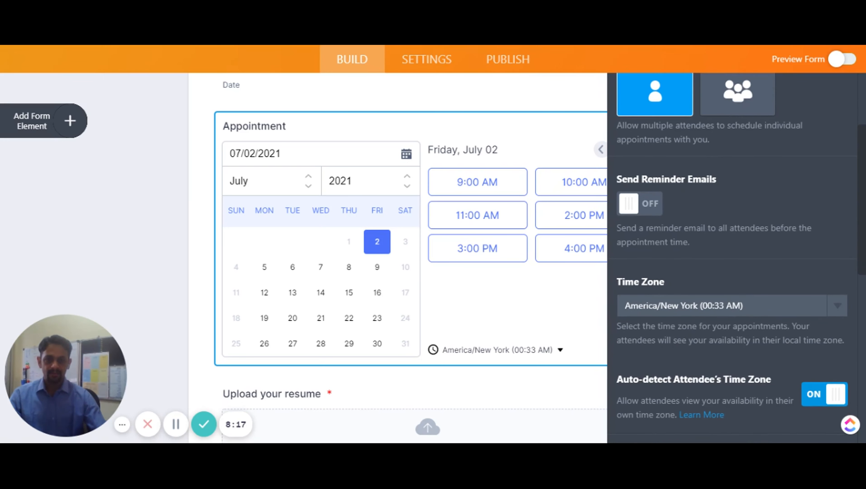
pyautogui.scroll(-4, 661, 288)
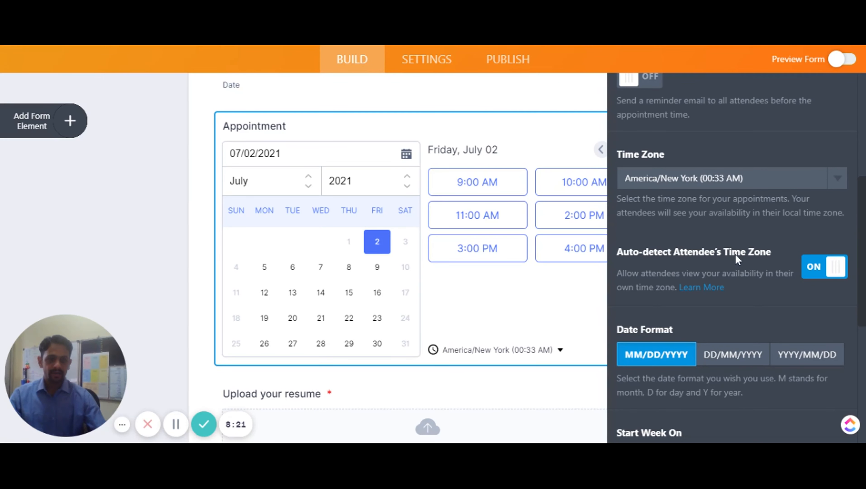
pyautogui.scroll(-8, 733, 274)
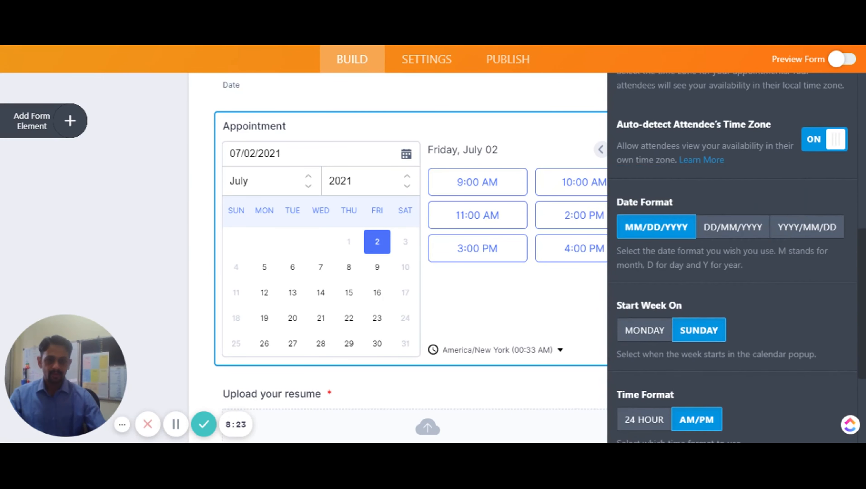
pyautogui.scroll(-1, 697, 285)
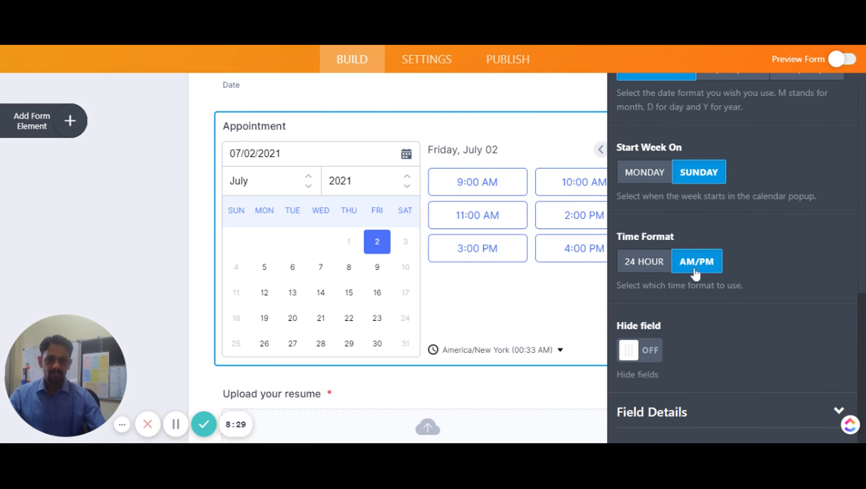
pyautogui.scroll(10, 710, 298)
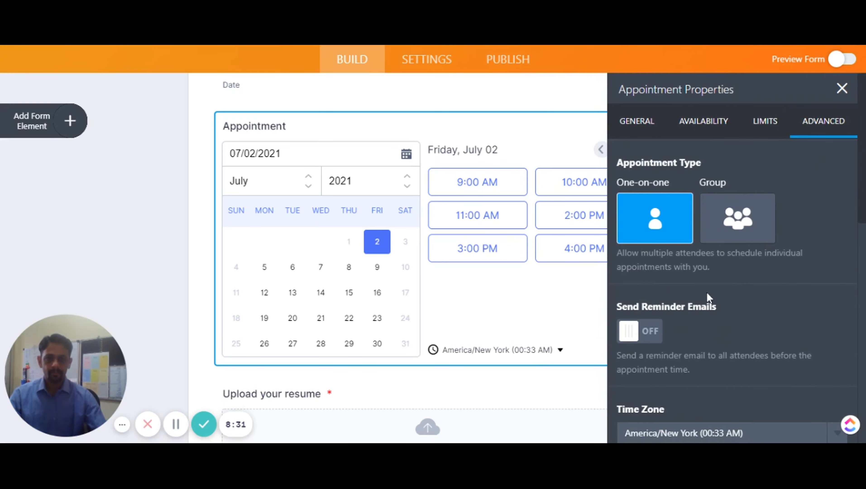
# - Add a Signature field between Appointment and the resume upload, and open its properties
pyautogui.click(68, 122)
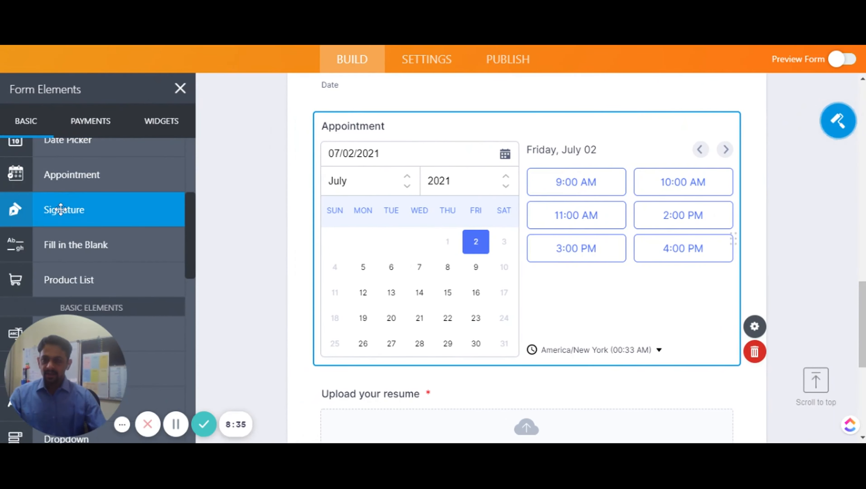
pyautogui.moveTo(45, 210)
pyautogui.mouseDown()
pyautogui.moveTo(286, 290)
pyautogui.moveTo(354, 358)
pyautogui.moveTo(362, 380)
pyautogui.mouseUp()
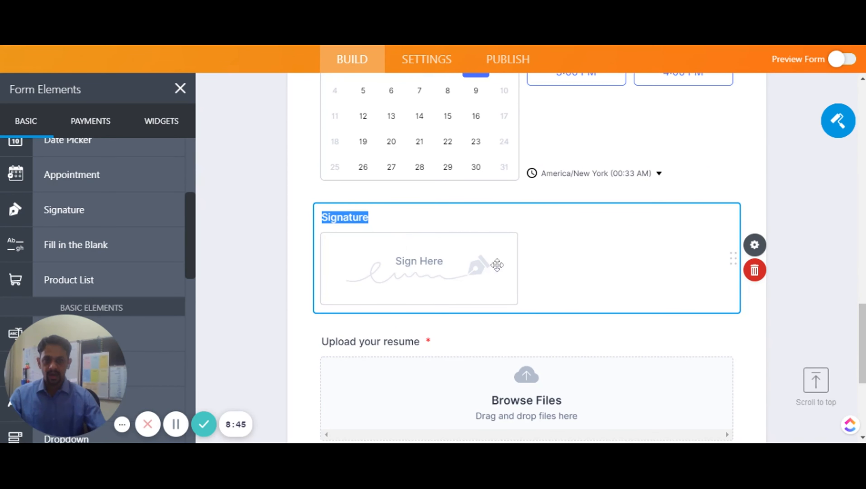
pyautogui.click(755, 244)
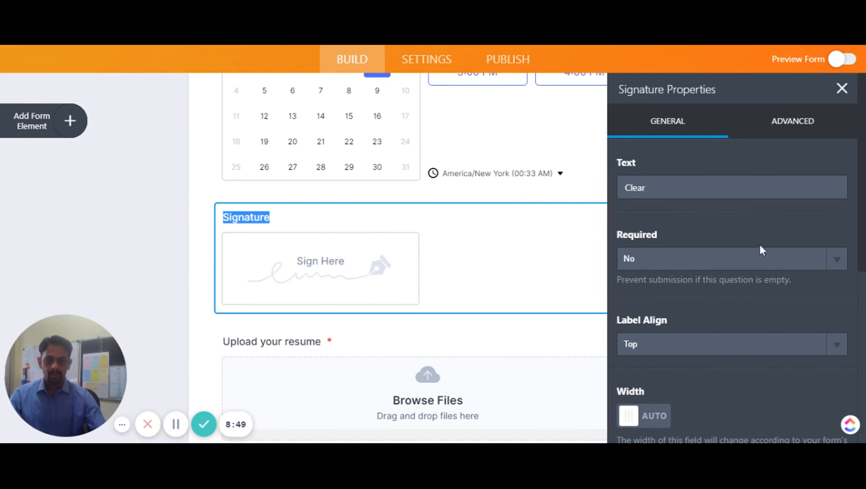
# - Make the Signature field required and review its remaining general settings, including label alignment, width and height
pyautogui.click(662, 270)
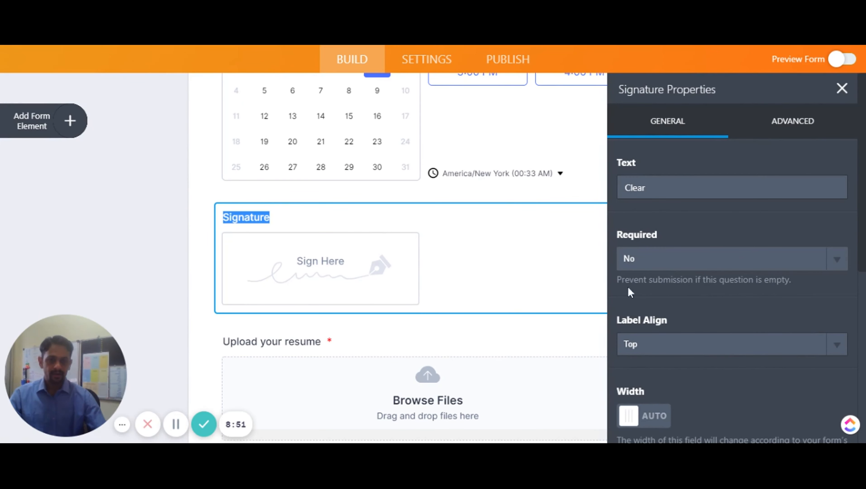
pyautogui.click(628, 289)
pyautogui.scroll(-2, 729, 274)
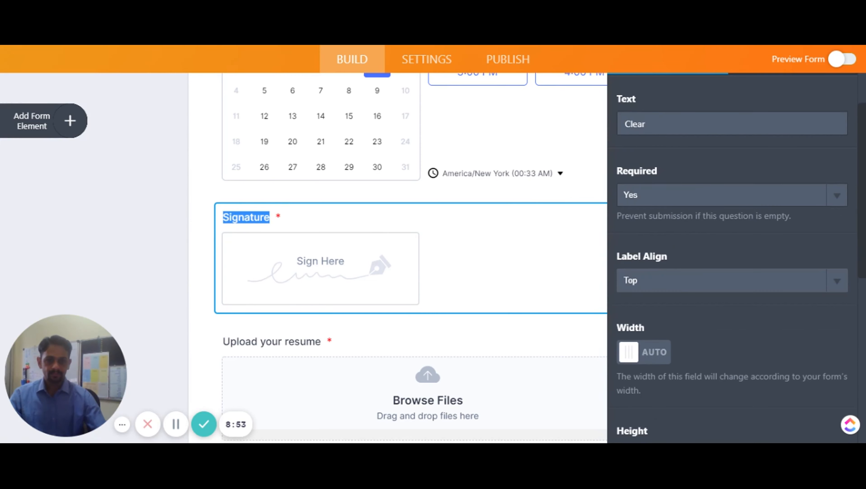
pyautogui.scroll(-2, 665, 289)
pyautogui.scroll(-4, 665, 289)
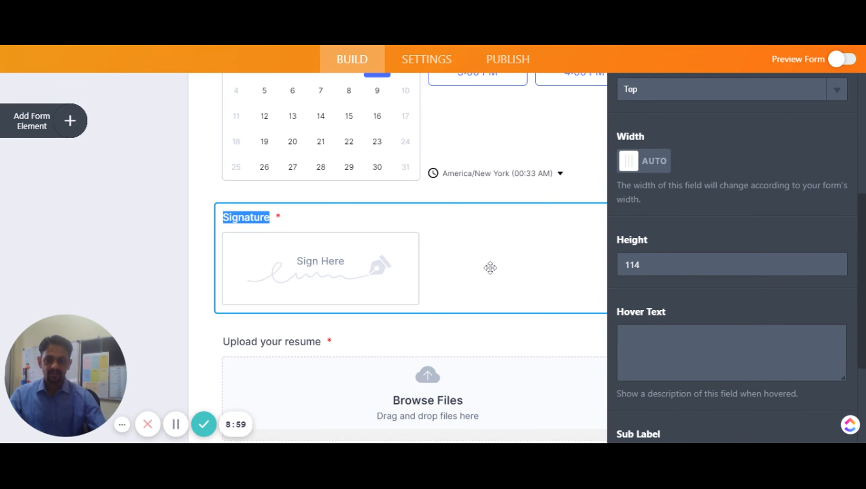
pyautogui.scroll(8, 680, 252)
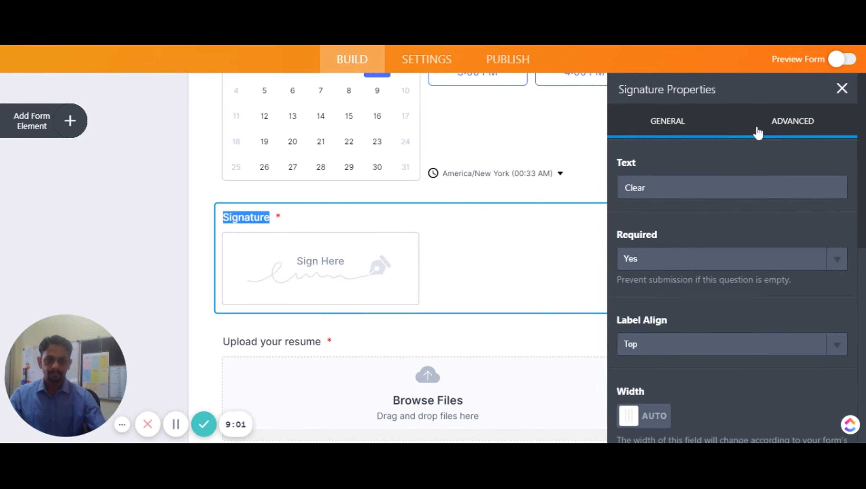
# - Try the Signature field's Shrink option, turn it off again, and enable Move to a new line
pyautogui.click(789, 128)
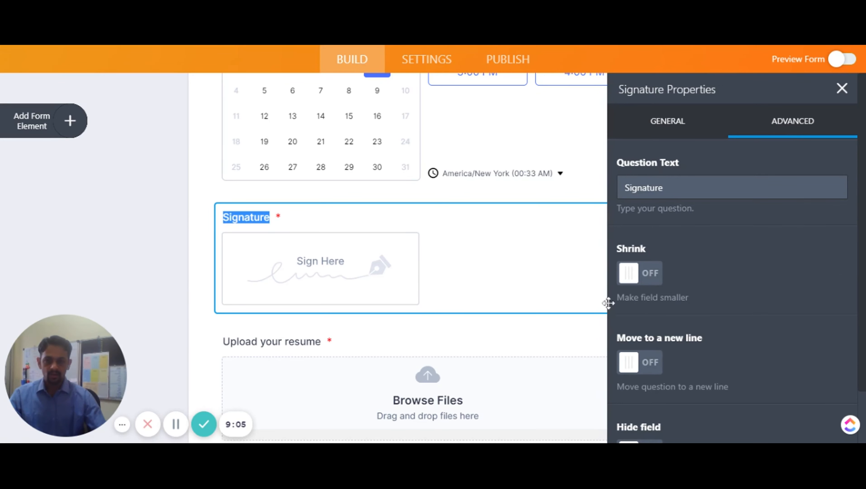
pyautogui.click(653, 280)
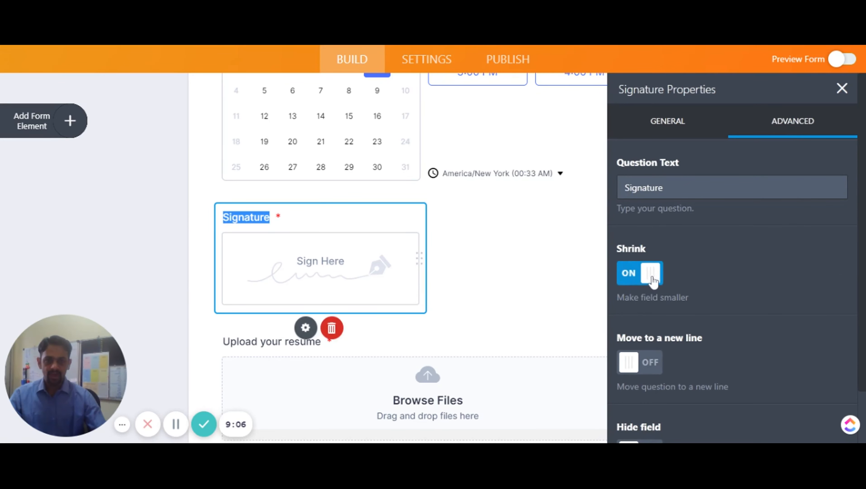
pyautogui.click(631, 281)
pyautogui.scroll(-2, 725, 287)
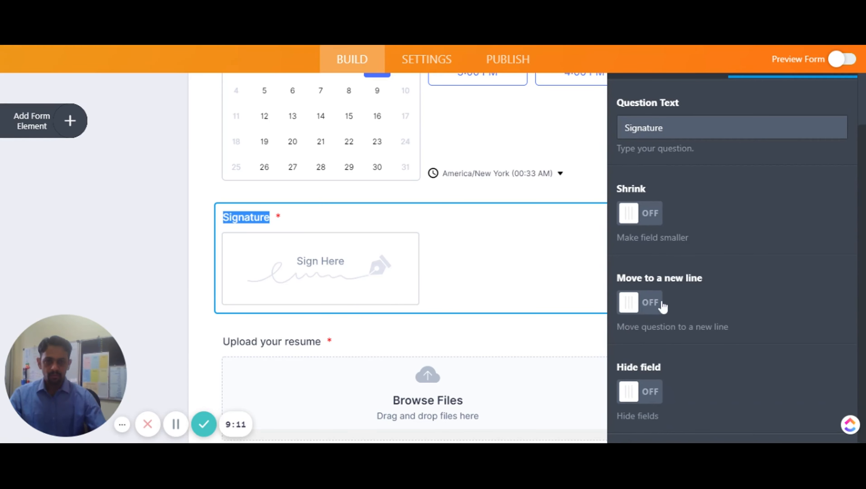
pyautogui.click(645, 306)
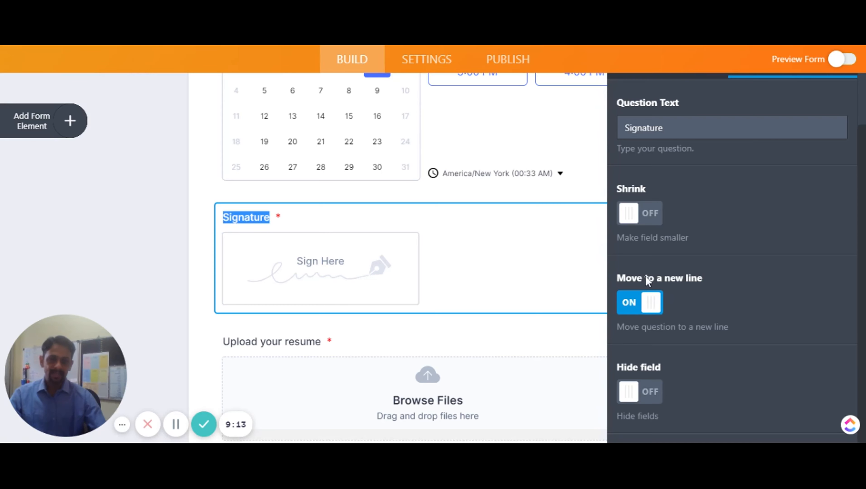
pyautogui.scroll(3, 500, 236)
# - Check the Appointment field's advanced settings for layout options and close its properties
pyautogui.click(495, 229)
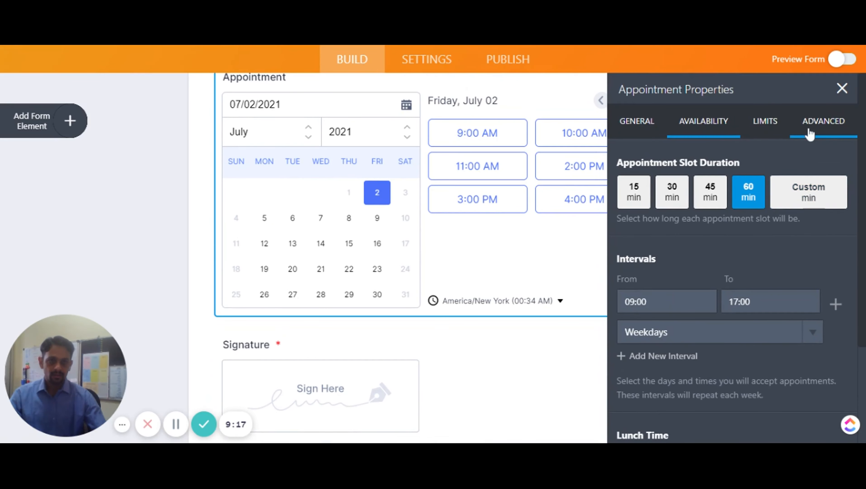
pyautogui.click(824, 121)
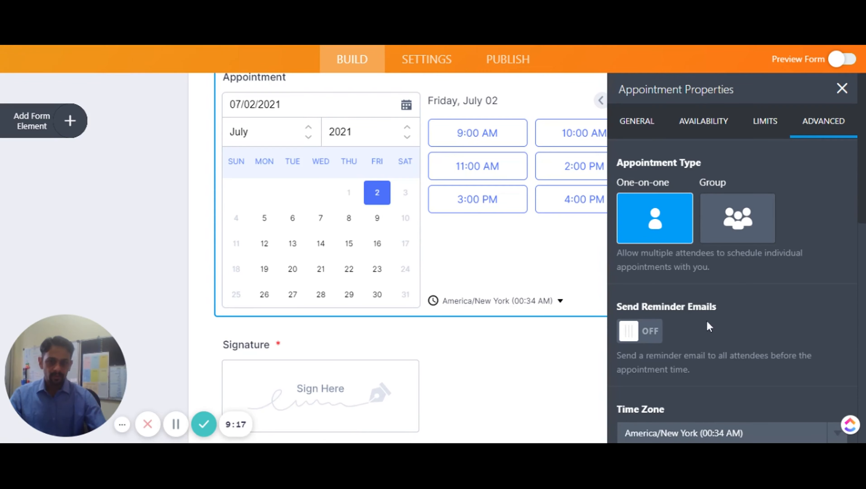
pyautogui.scroll(-8, 705, 281)
pyautogui.scroll(8, 704, 244)
pyautogui.scroll(-15, 704, 244)
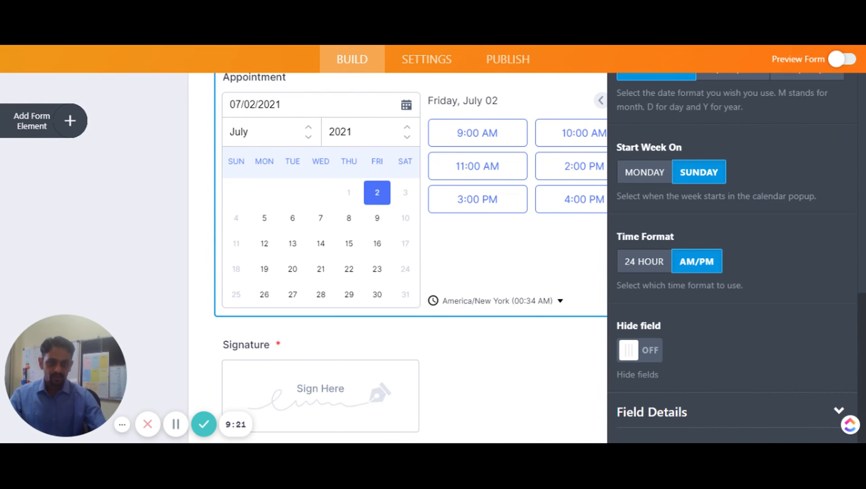
pyautogui.scroll(15, 688, 291)
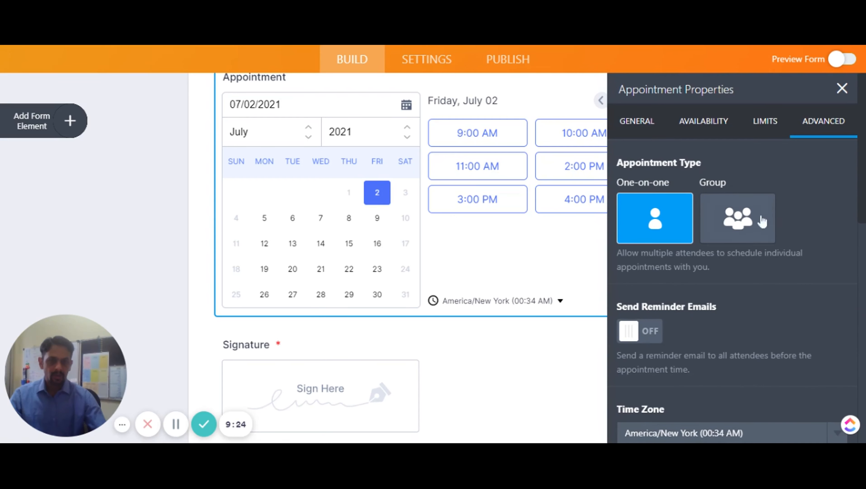
pyautogui.click(843, 89)
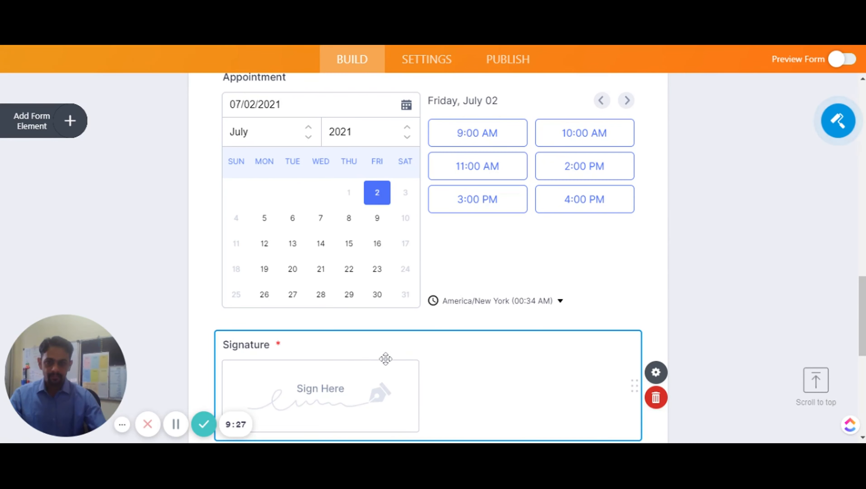
# - Move the Signature field between Interview Date and Appointment, and turn on Shrink for the Interview Date field
pyautogui.moveTo(385, 358)
pyautogui.mouseDown()
pyautogui.moveTo(416, 163)
pyautogui.moveTo(413, 105)
pyautogui.moveTo(404, 178)
pyautogui.mouseUp()
pyautogui.scroll(5, 473, 201)
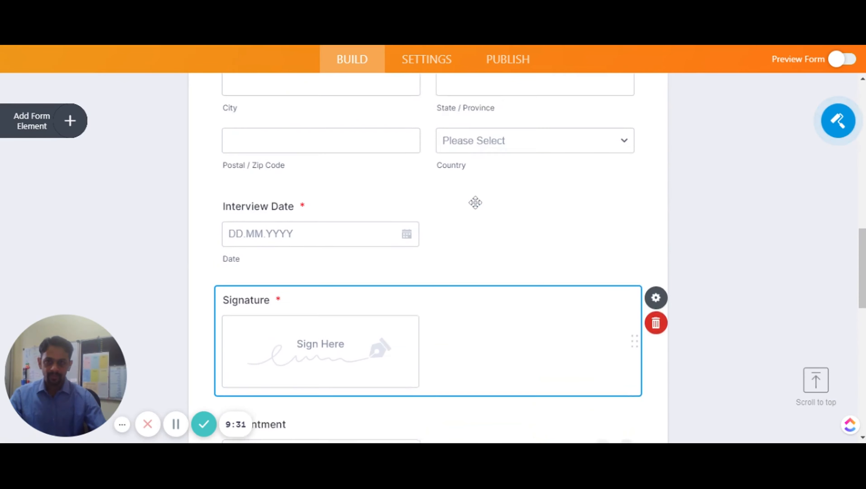
pyautogui.click(381, 269)
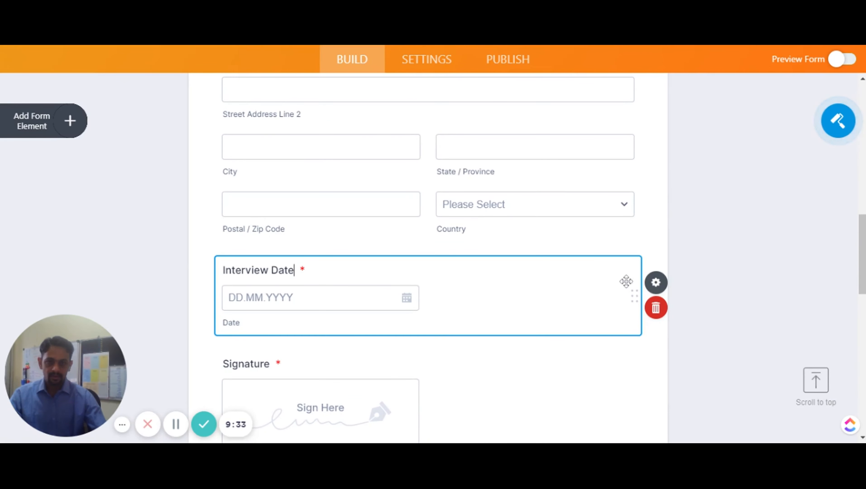
pyautogui.click(677, 283)
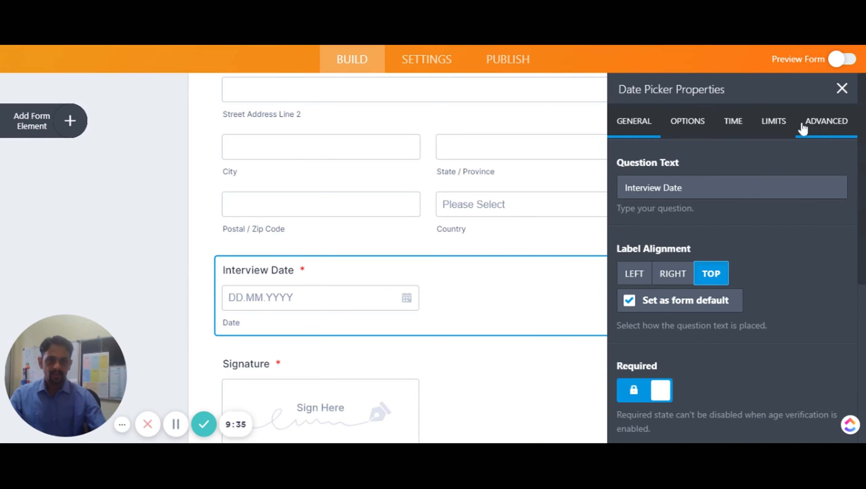
pyautogui.click(823, 128)
pyautogui.scroll(-5, 647, 336)
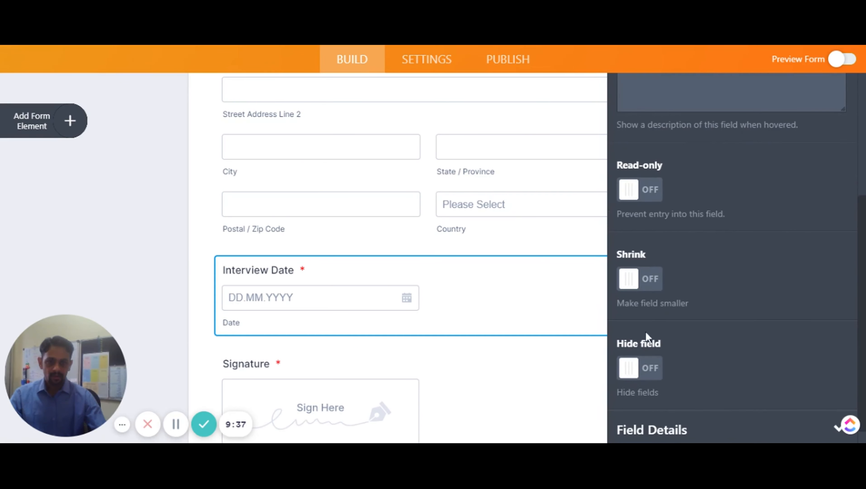
pyautogui.click(657, 283)
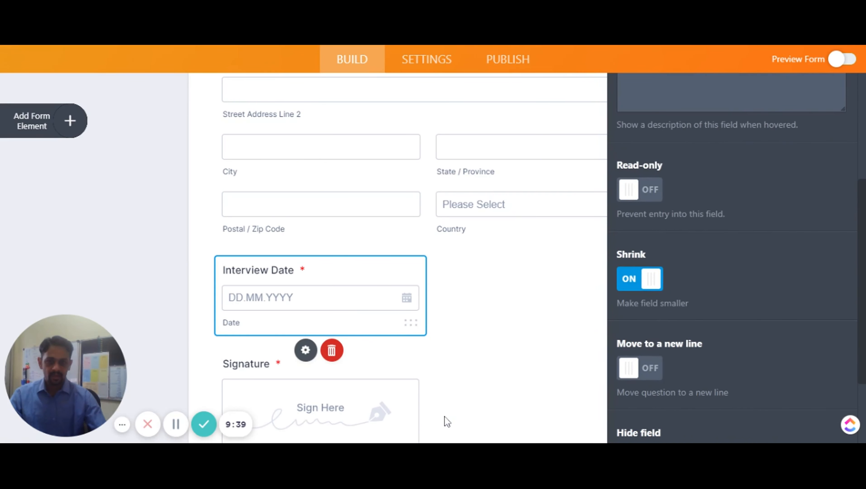
# - Turn on Shrink and turn off Move to a new line for the Signature field so it sits beside Interview Date
pyautogui.click(456, 410)
pyautogui.scroll(5, 727, 290)
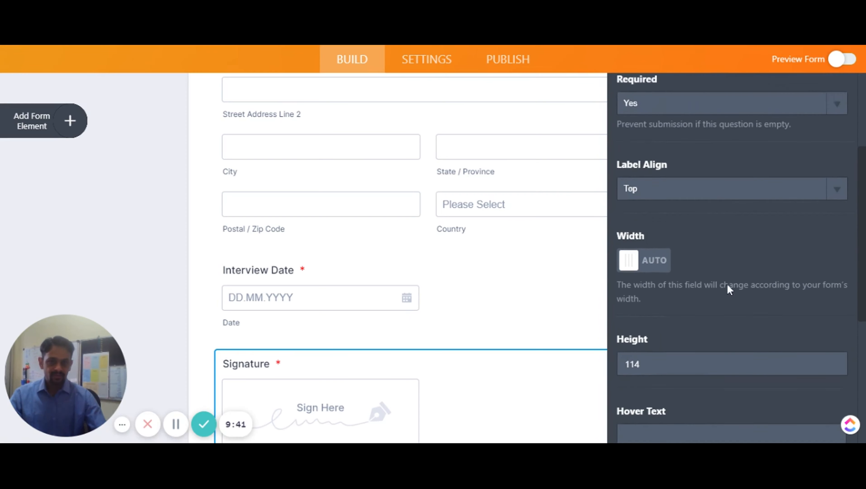
pyautogui.click(788, 124)
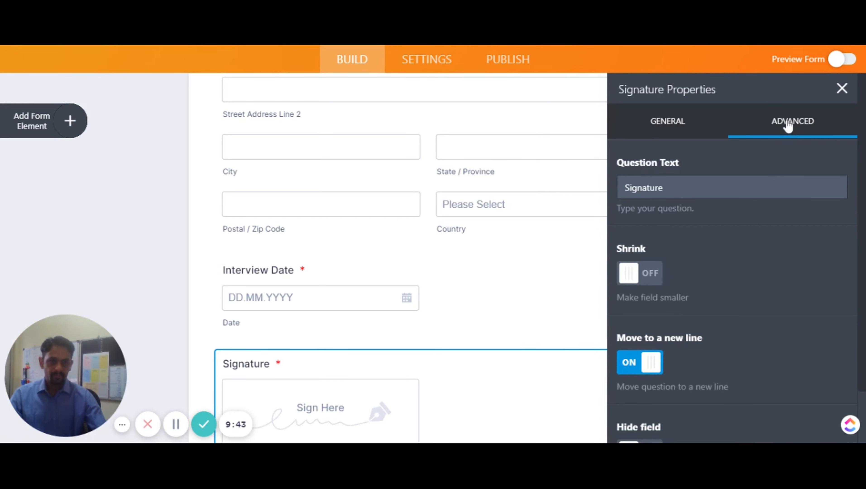
pyautogui.click(650, 284)
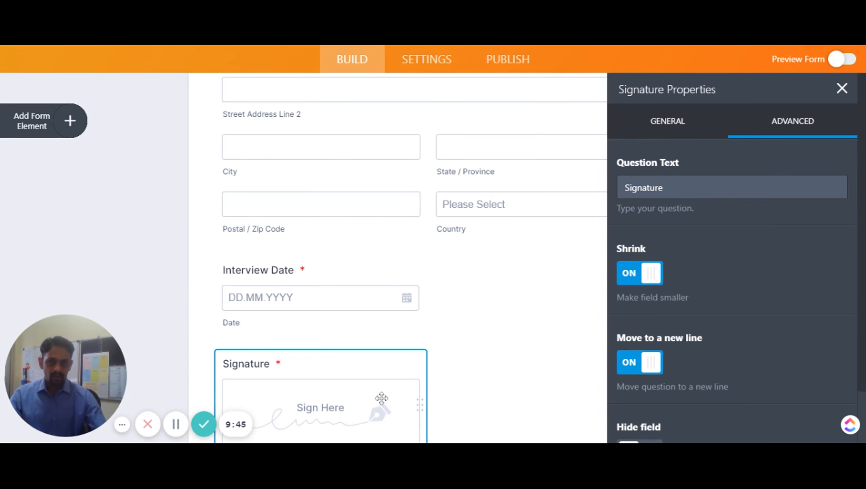
pyautogui.click(631, 365)
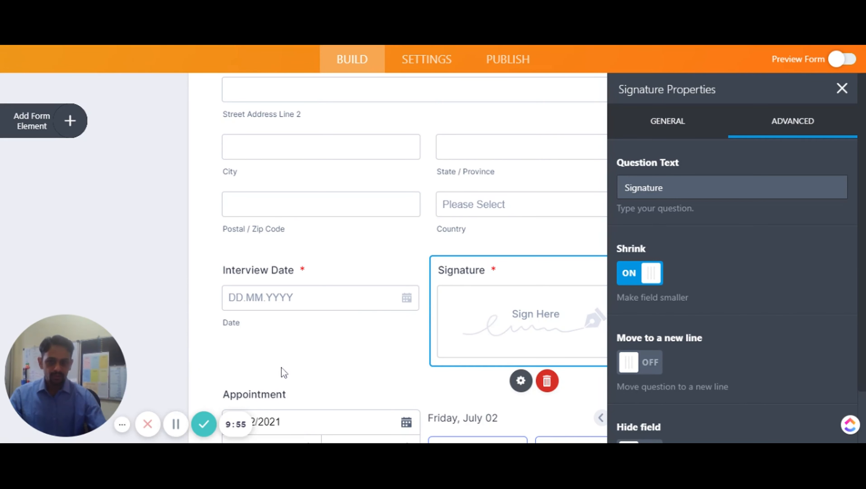
# - Turn Move to a new line back on for the Signature field, close its properties and return to the form's beginning
pyautogui.click(655, 364)
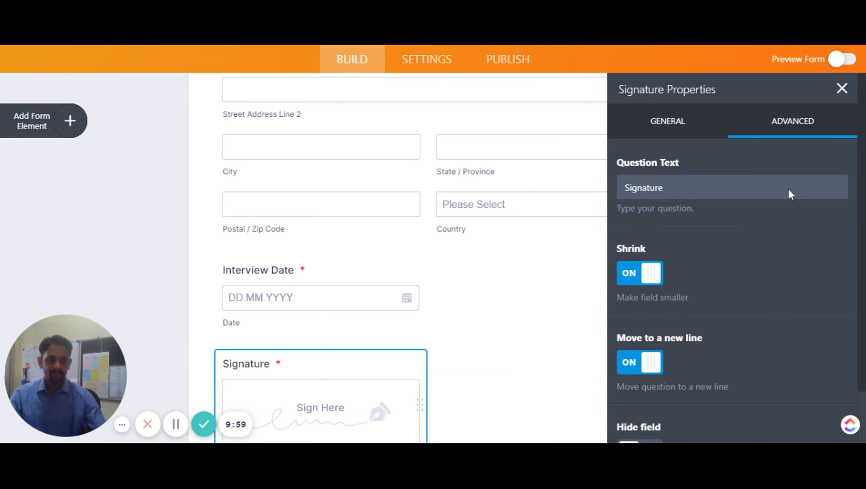
pyautogui.click(843, 88)
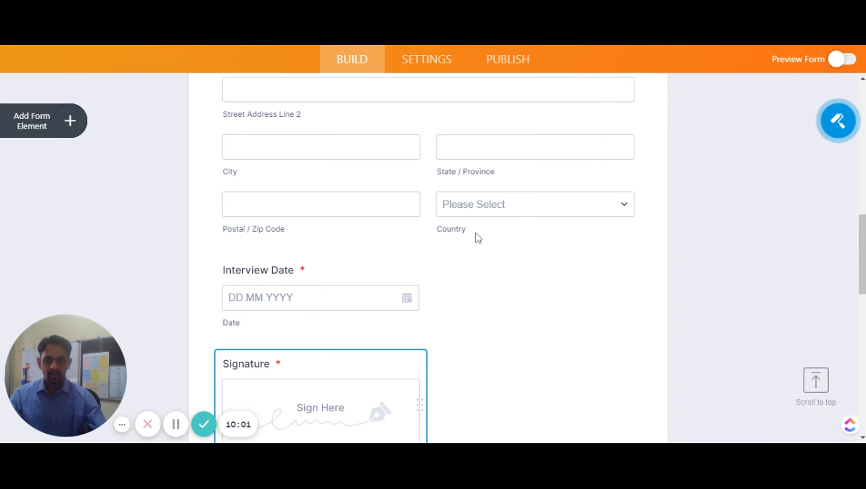
pyautogui.scroll(15, 479, 237)
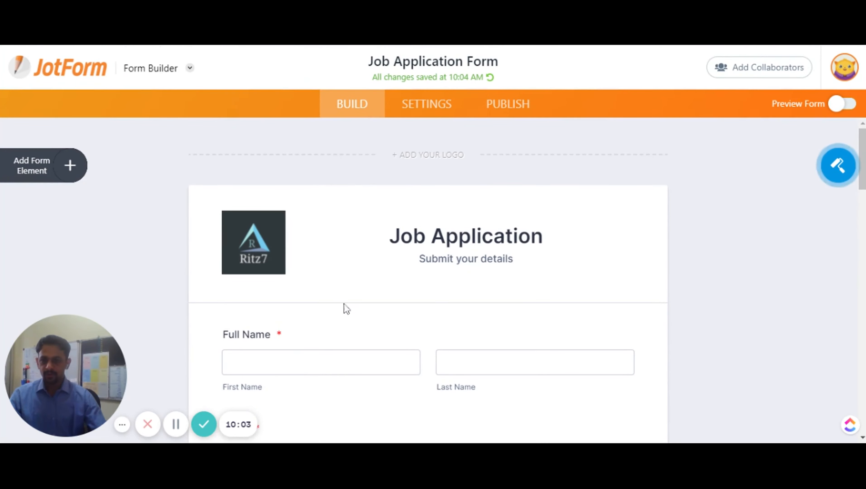